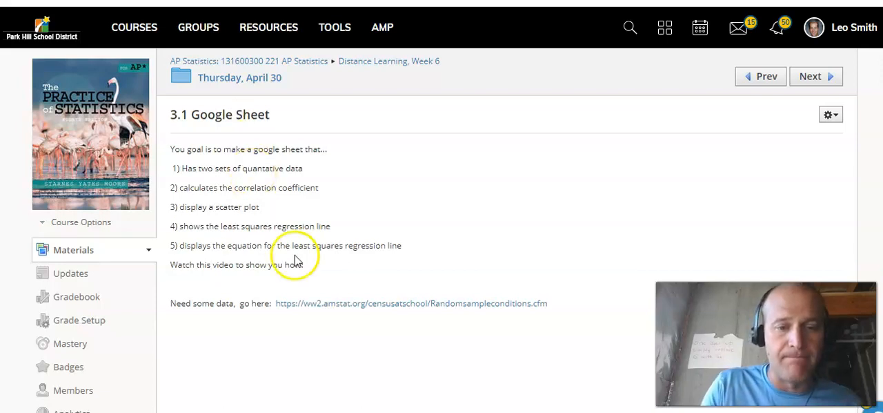
Step: Open the linked Census at School random sampler and accept its conditions of use
click(383, 304)
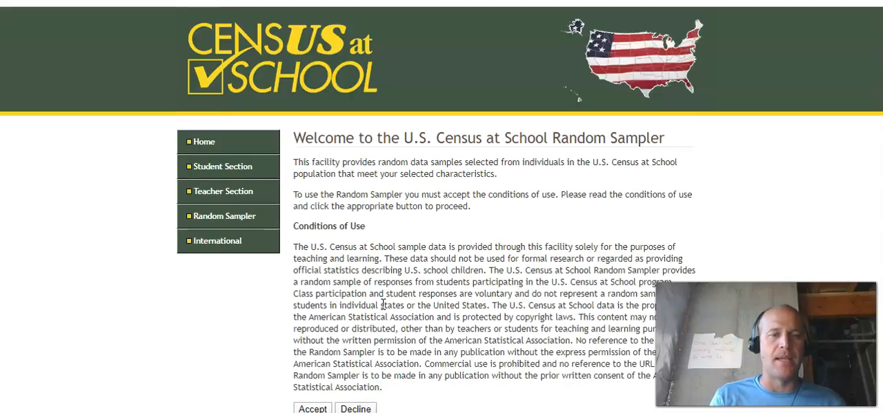
click(312, 407)
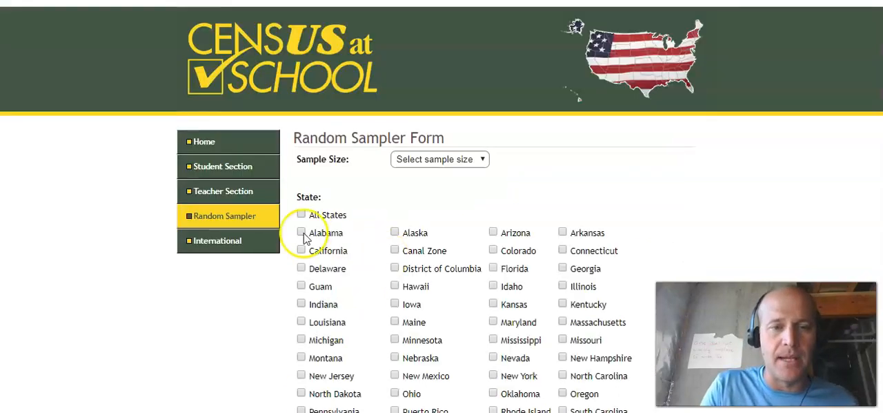
Step: Request a random sample of size 10 from all states, limited to grades 11 and 12
click(300, 213)
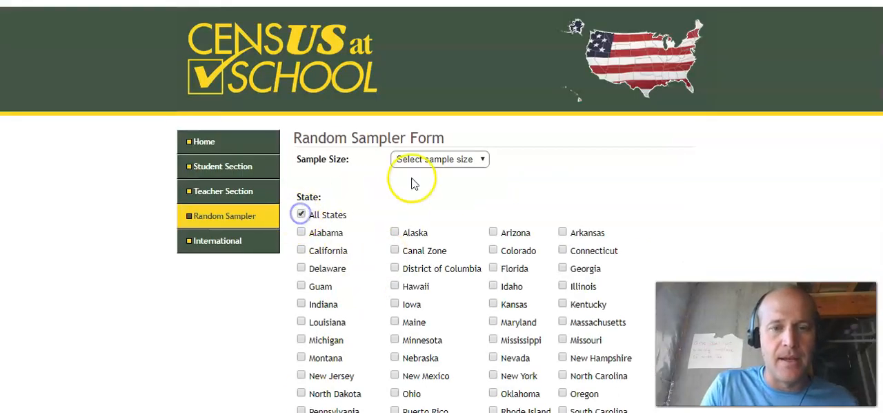
click(481, 160)
click(439, 205)
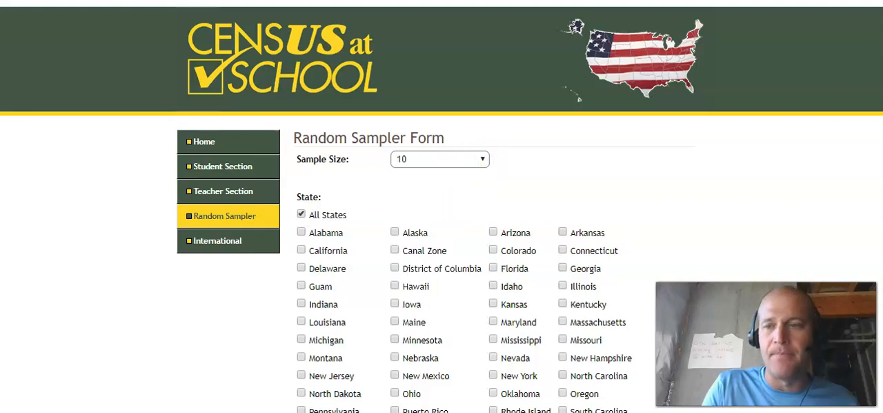
scroll(851, 108, down, 3)
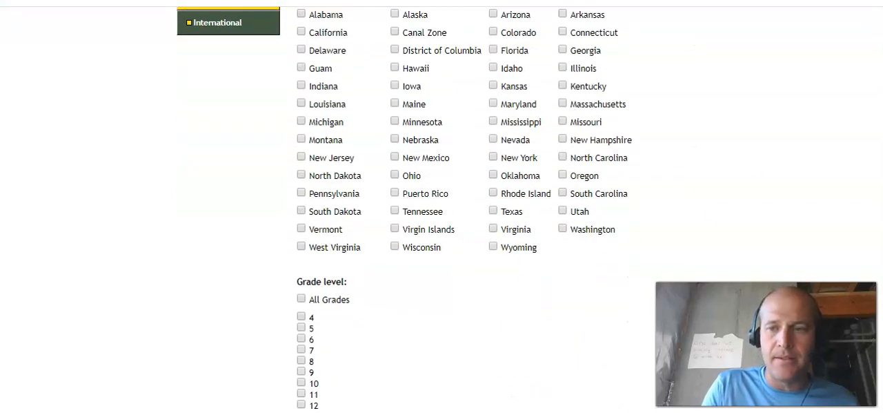
scroll(441, 207, down, 2)
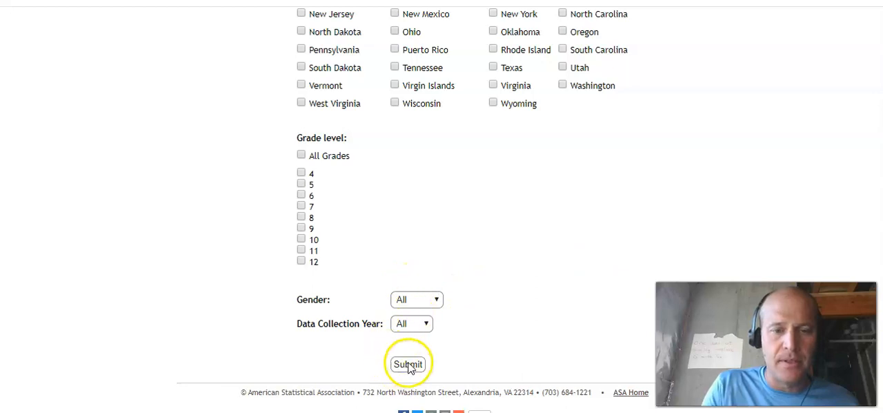
click(301, 250)
click(301, 262)
click(407, 365)
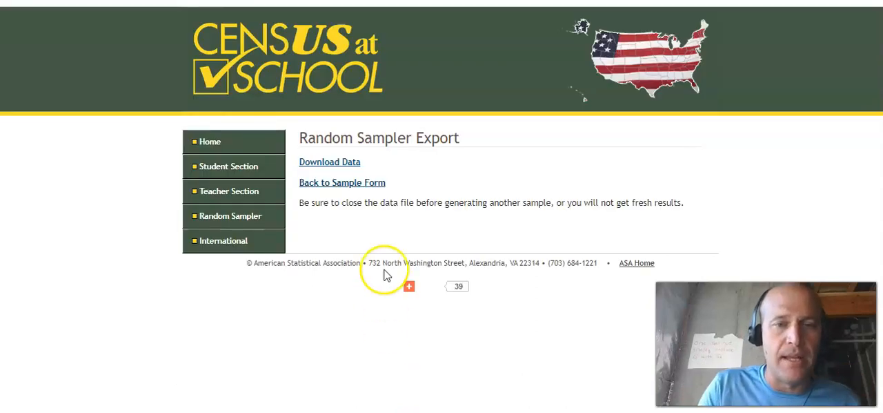
Step: Download the sample data and switch to the downloaded data file in Excel
click(346, 163)
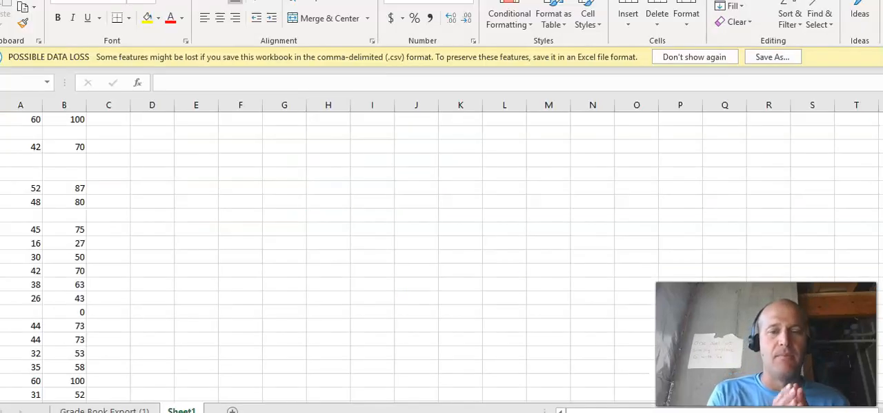
click(328, 201)
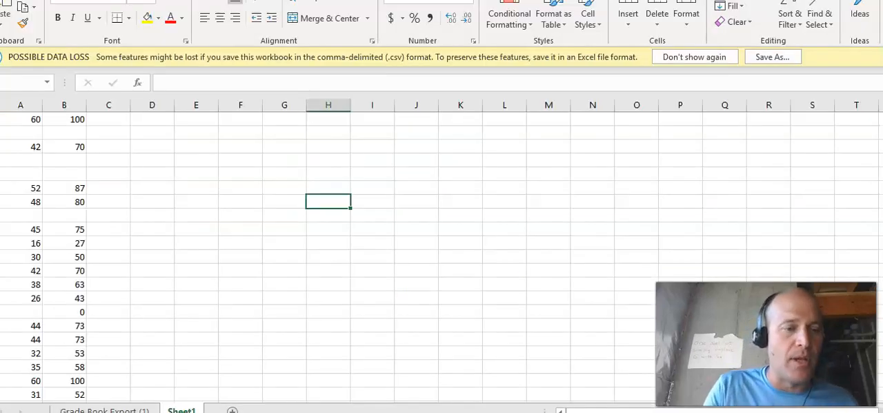
key(alt+Tab)
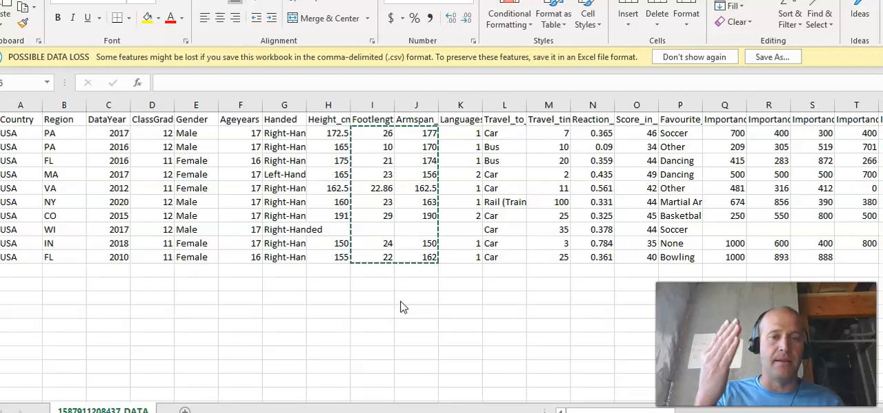
Step: Select the foot length and arm span values of all ten sampled students
click(496, 323)
drag(374, 131, 407, 173)
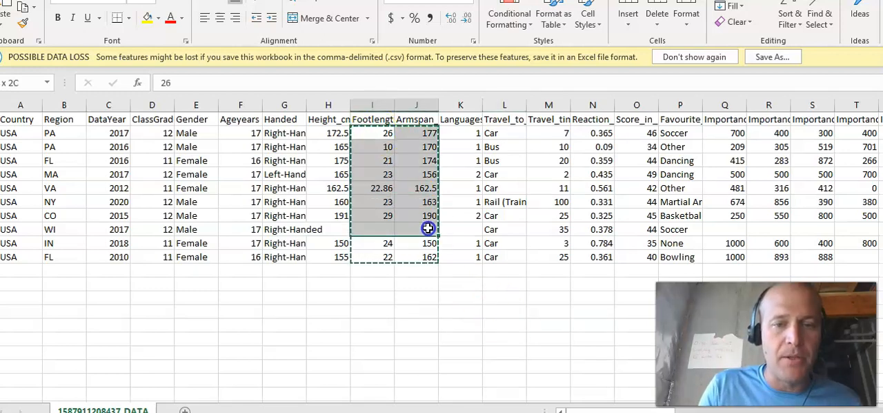
drag(428, 228, 427, 253)
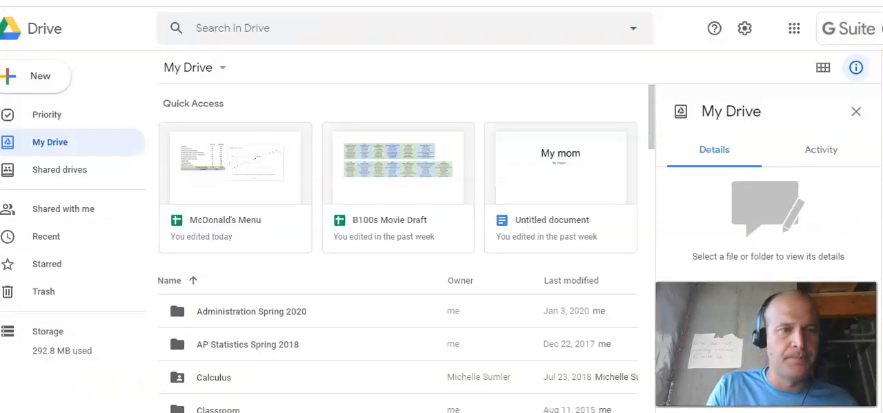
Step: Create a new blank Google Sheets spreadsheet from My Drive
click(45, 80)
click(42, 77)
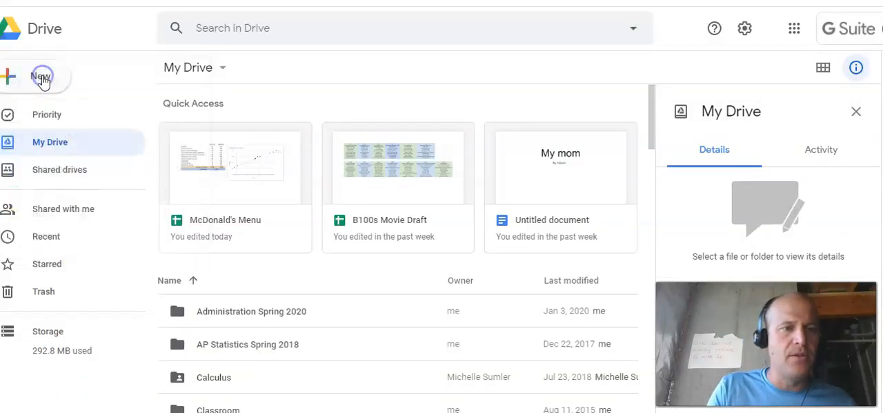
click(31, 77)
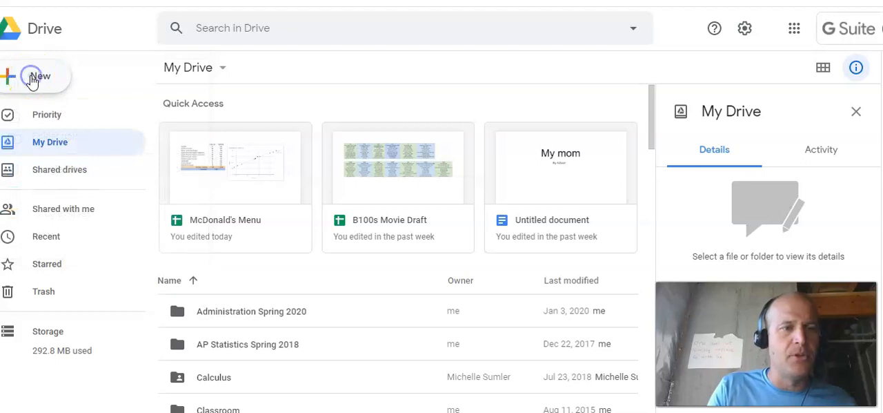
click(88, 199)
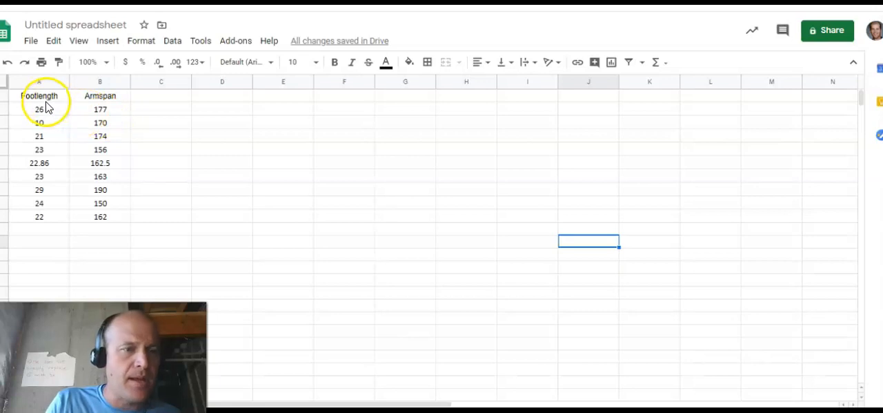
Step: Insert a chart of the Footlength and Armspan data in A1:B10, with Scatter chart as its type
drag(38, 100, 101, 219)
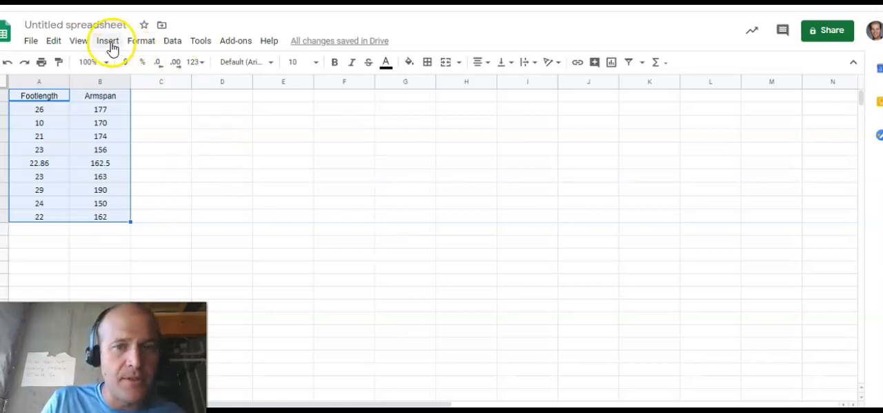
click(610, 64)
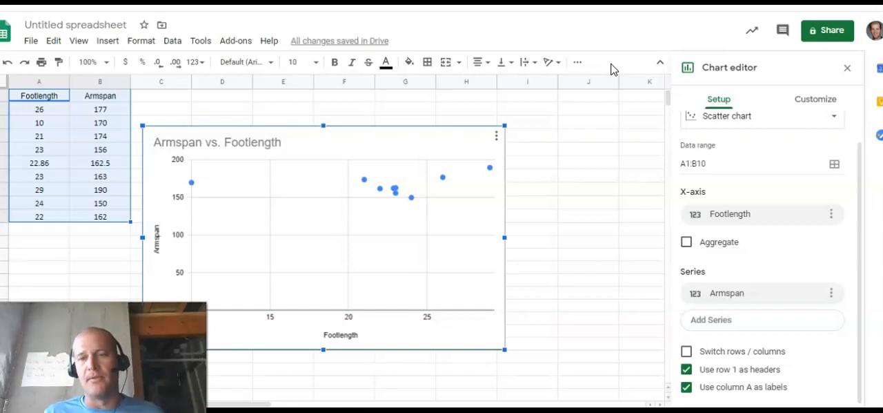
drag(861, 149, 861, 88)
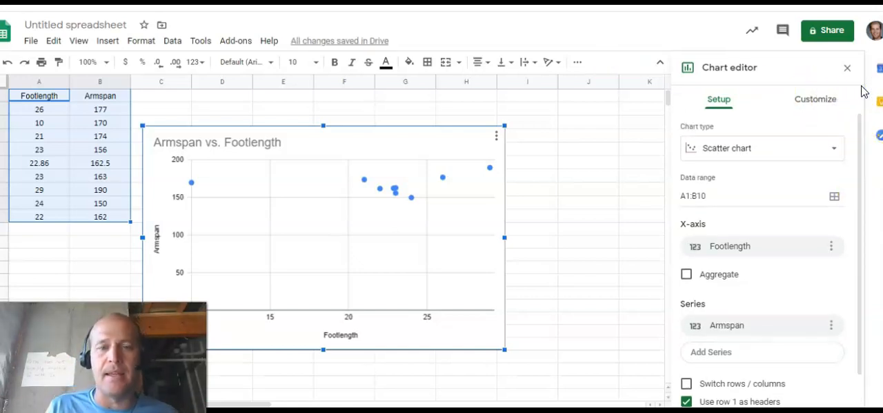
click(783, 82)
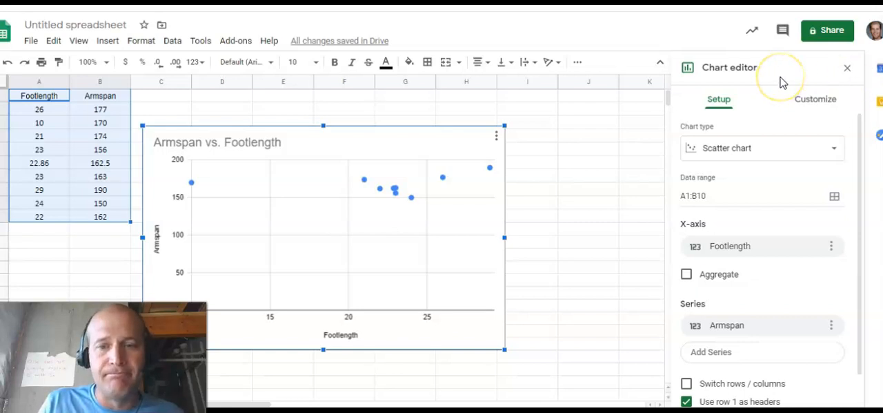
click(834, 149)
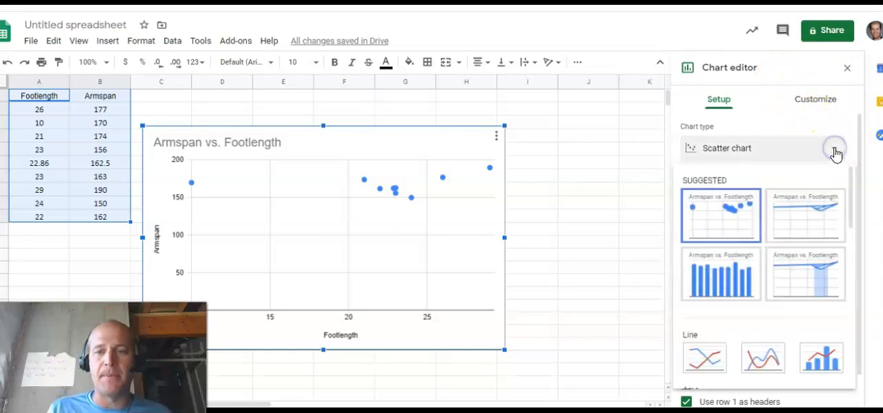
click(707, 201)
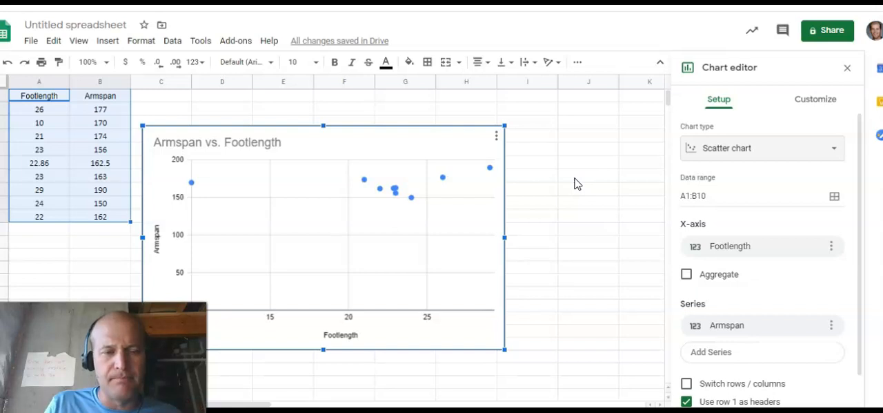
Step: Set the scatter chart's vertical axis range to a minimum of 120 and a maximum of 200
click(814, 101)
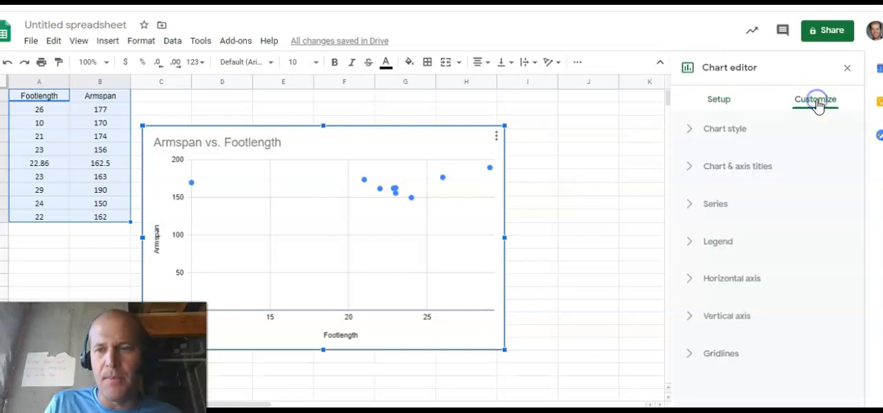
click(694, 319)
drag(860, 195, 848, 322)
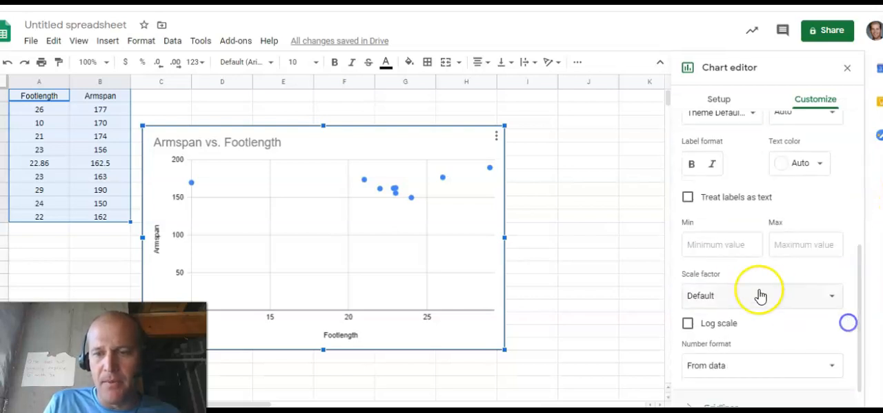
click(733, 243)
text(120)
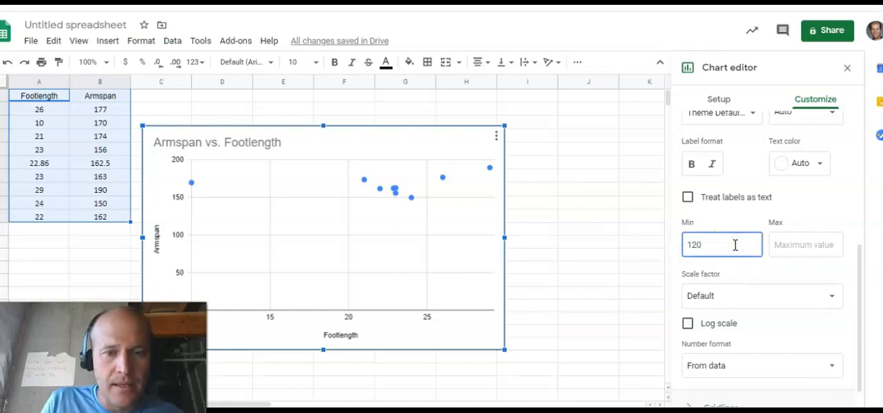
click(808, 244)
text(2)
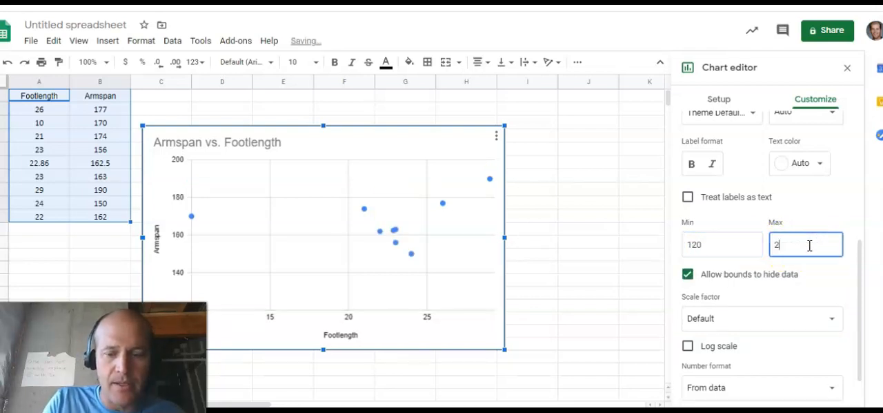
text(00)
click(628, 249)
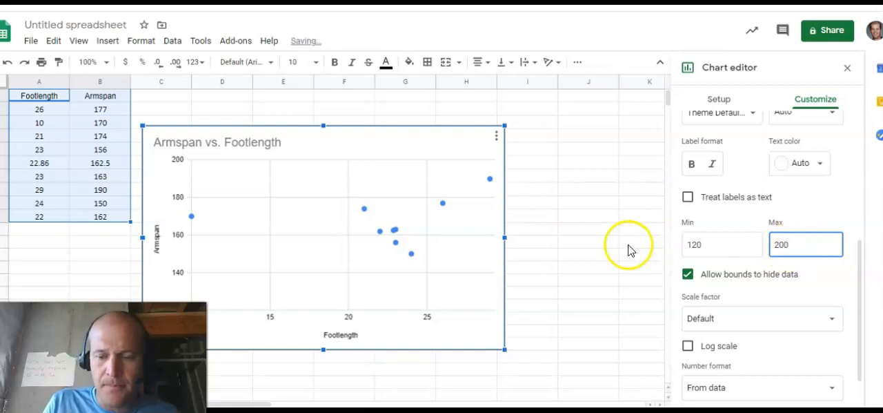
drag(854, 292, 859, 347)
click(544, 279)
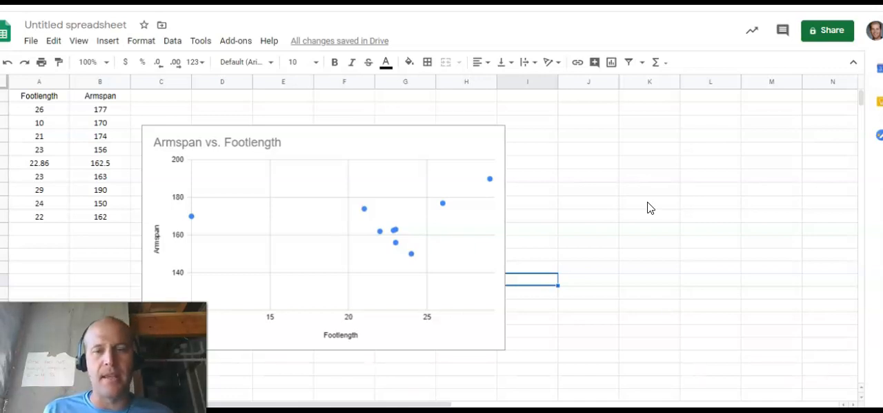
Step: Reopen the scatter chart for editing and add a linear trendline to the Armspan series
click(489, 144)
click(496, 141)
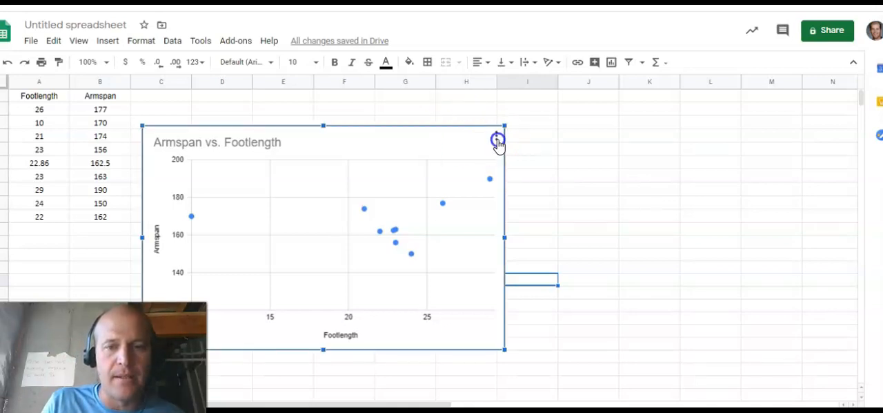
click(468, 157)
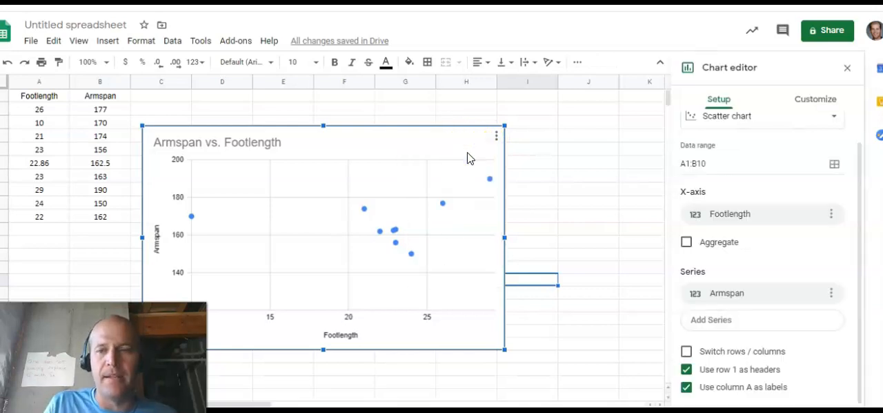
click(862, 219)
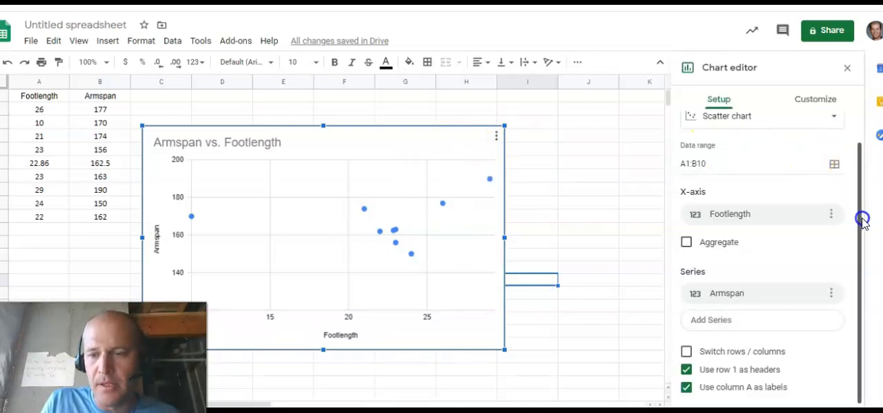
click(815, 101)
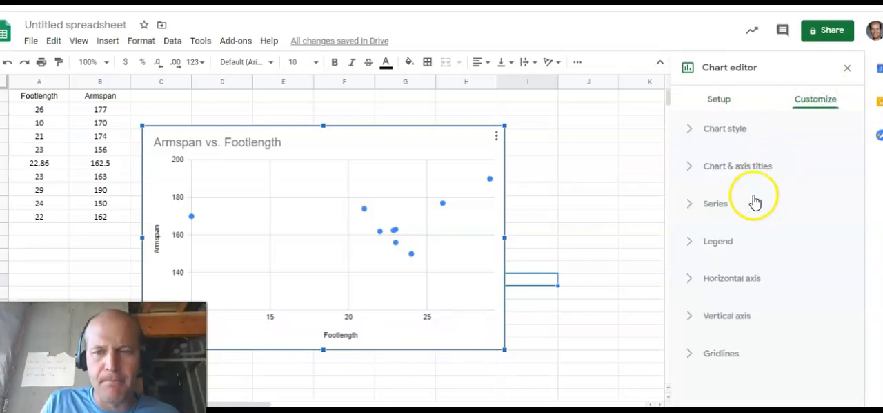
click(712, 207)
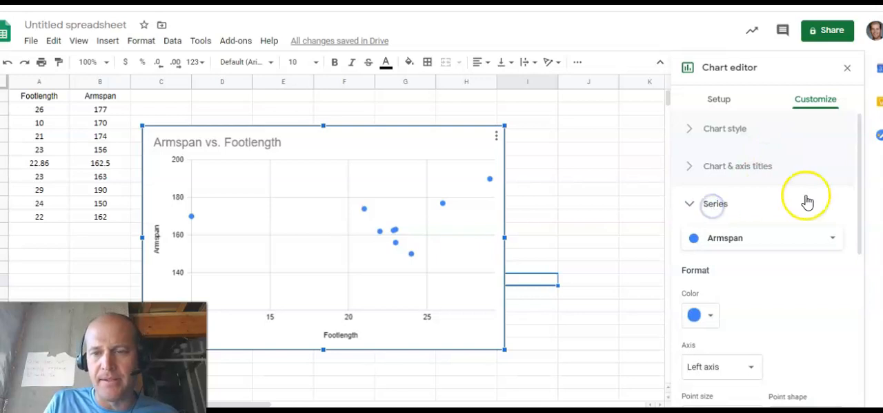
drag(862, 183, 861, 297)
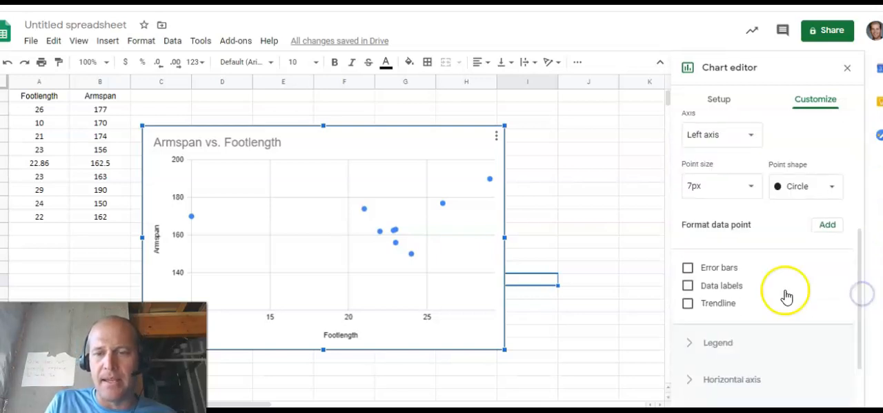
click(689, 303)
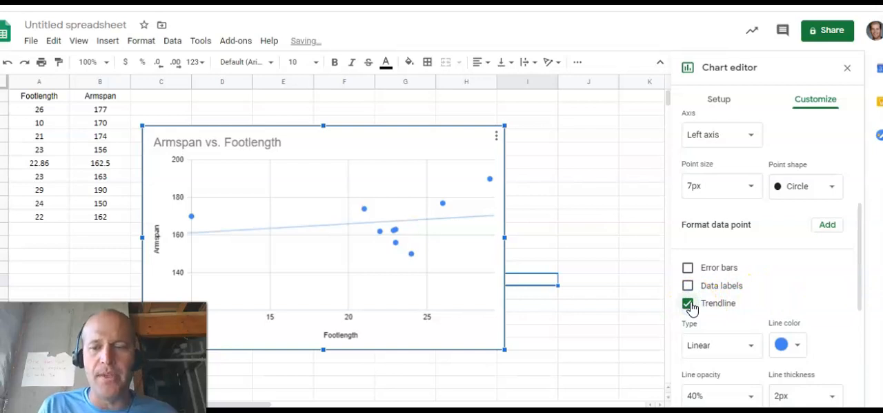
drag(860, 241, 864, 261)
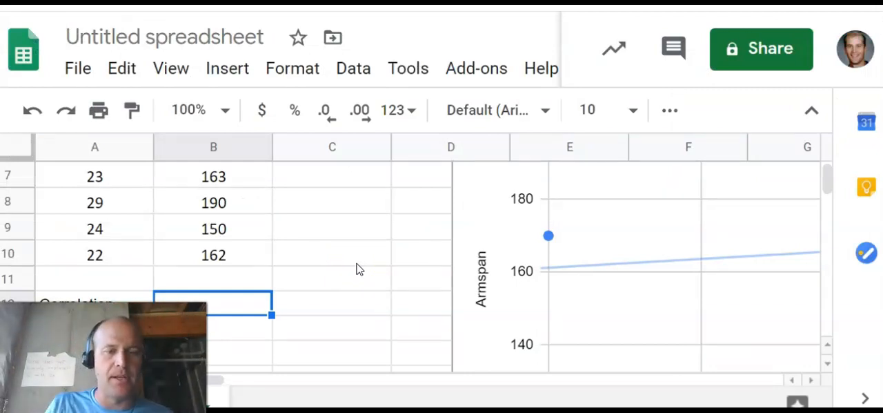
Step: Start a CORREL formula in B12, beside the Correlation label, with A2:A10 as its first data range
click(253, 277)
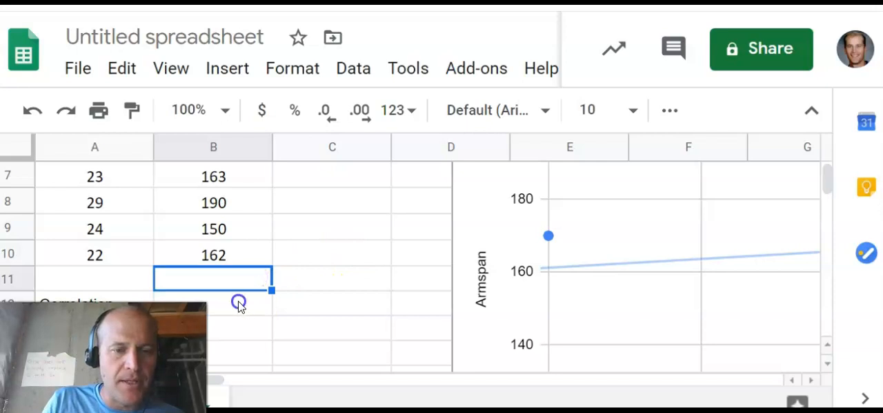
click(239, 302)
text(=)
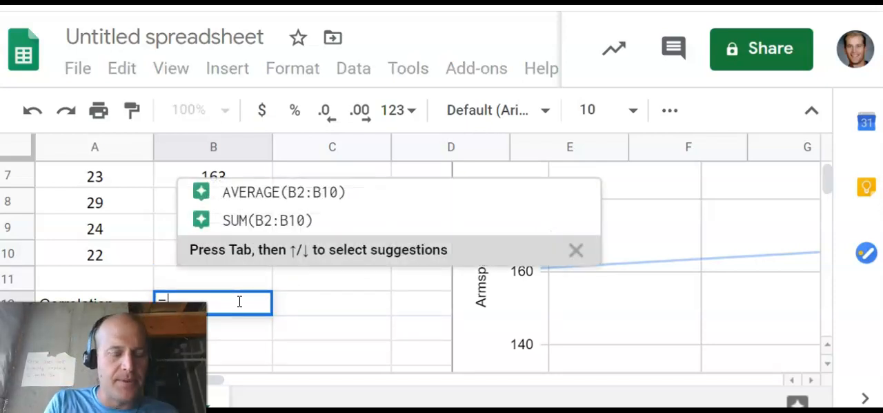
text(correl)
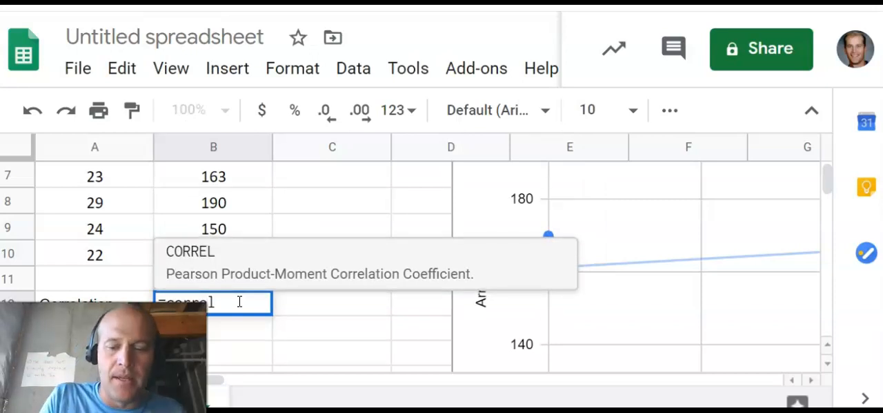
text(()
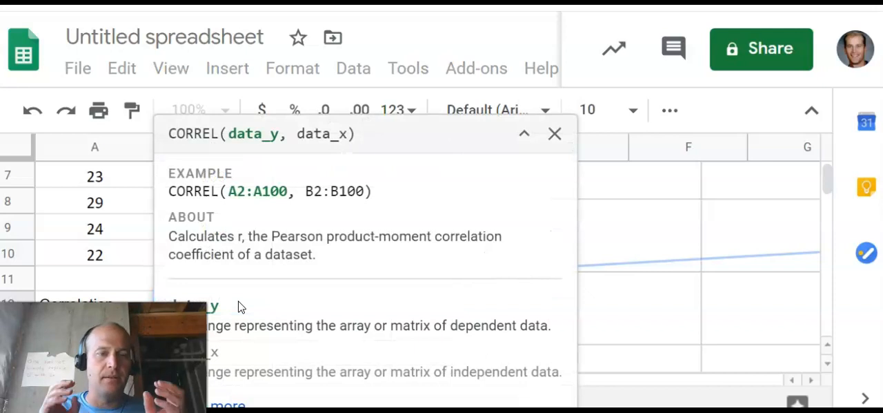
text(A)
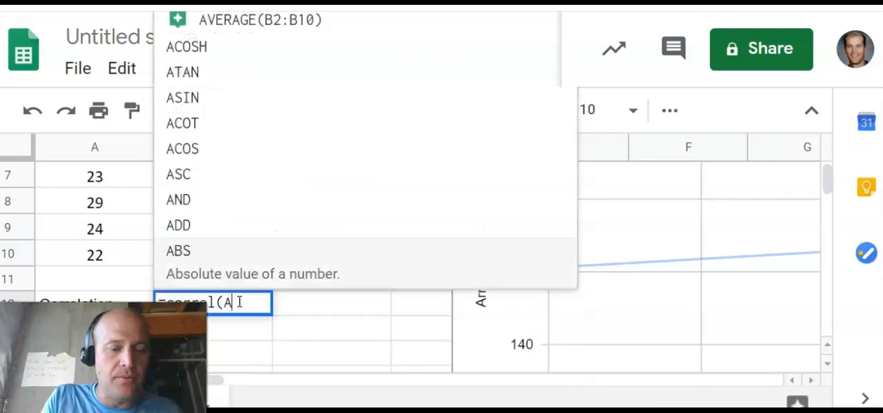
text(2:A)
text())
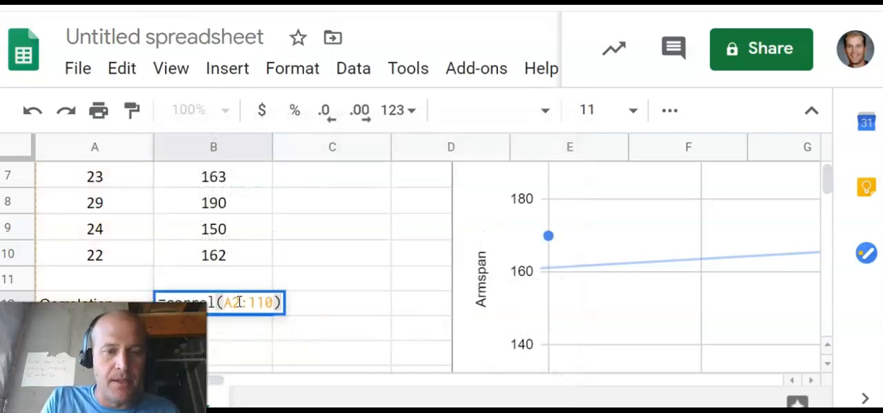
key(BackSpace)
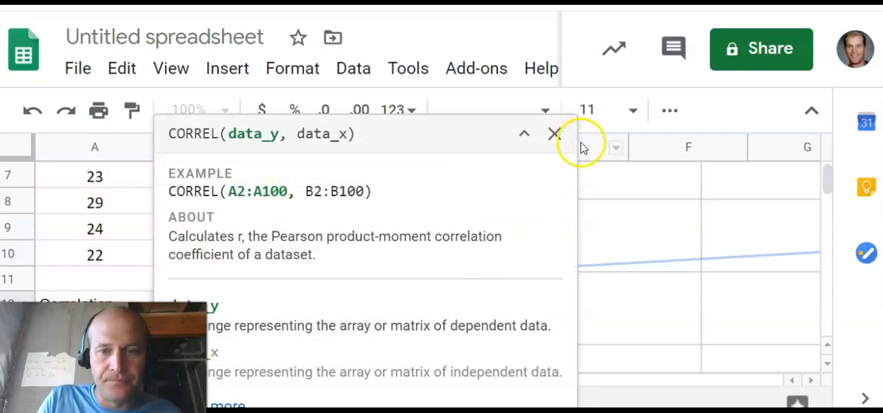
click(555, 134)
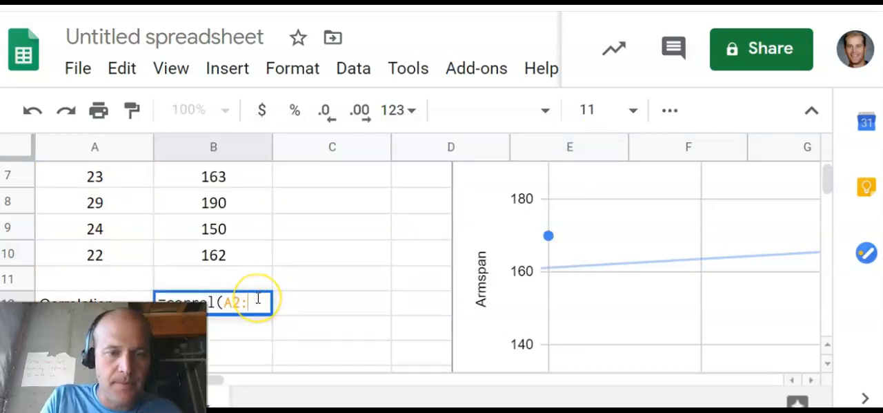
text(10)
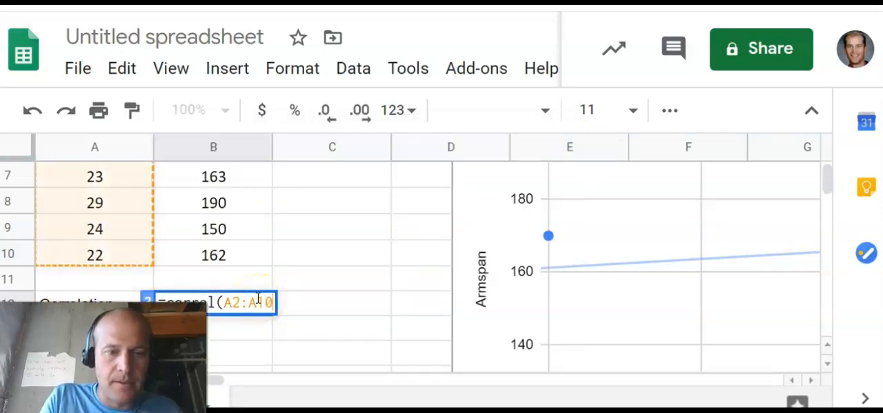
text(,)
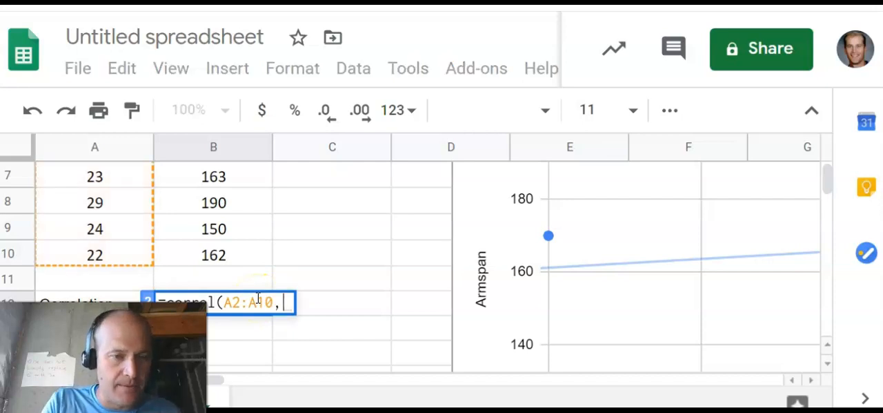
text(B2)
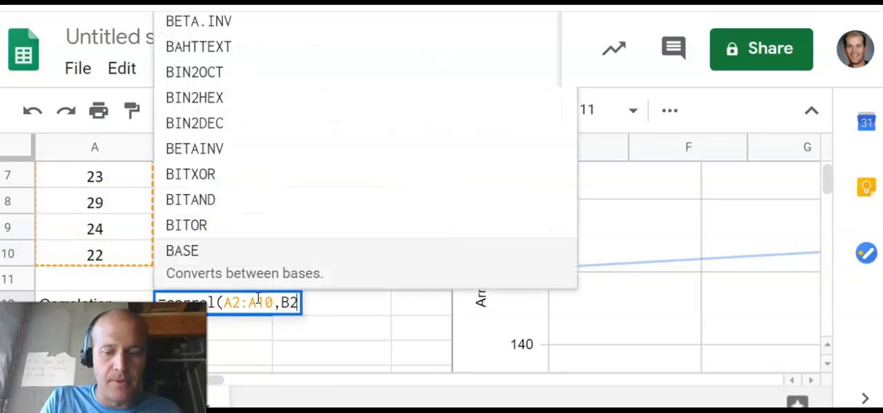
text(:)
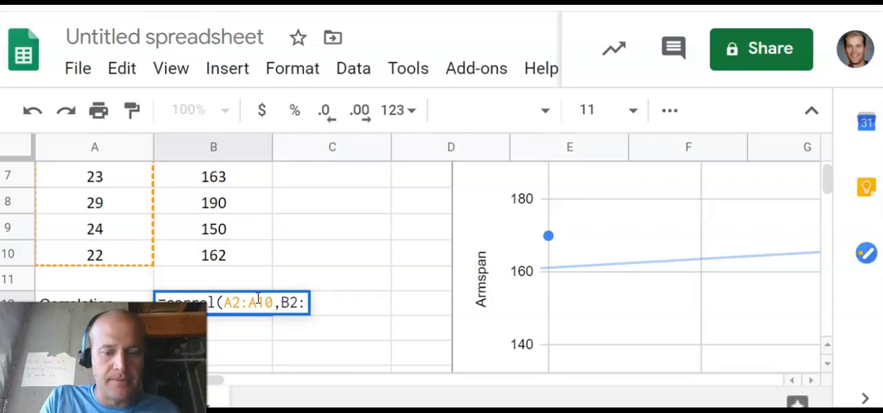
text(B10)
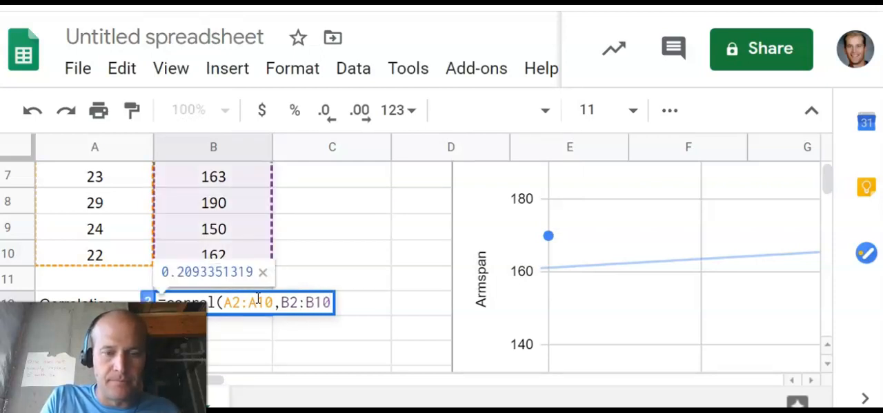
text())
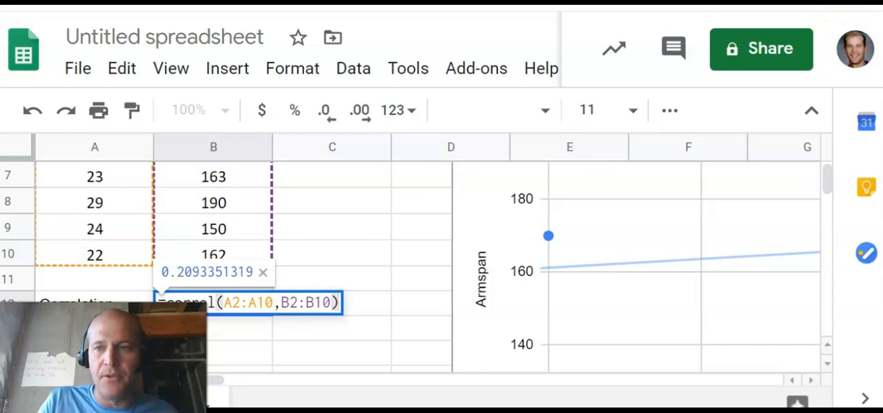
Step: Add B2:B10 as the second data range of the CORREL formula and enter the formula in B12
click(872, 6)
click(793, 103)
click(793, 103)
click(793, 103)
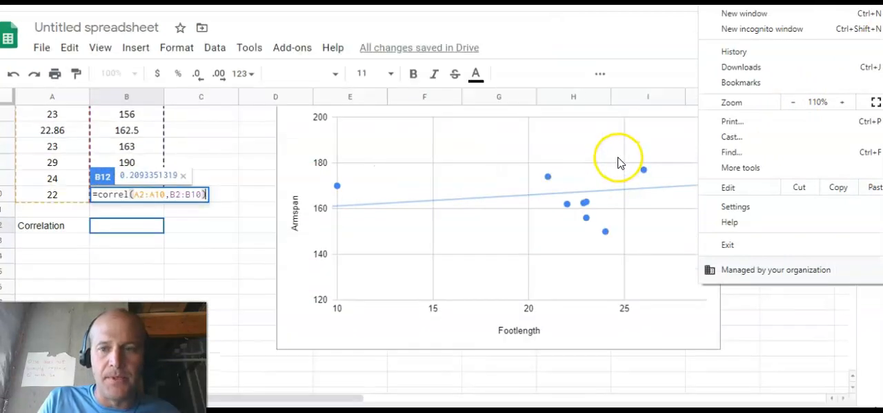
click(616, 163)
scroll(760, 127, up, 2)
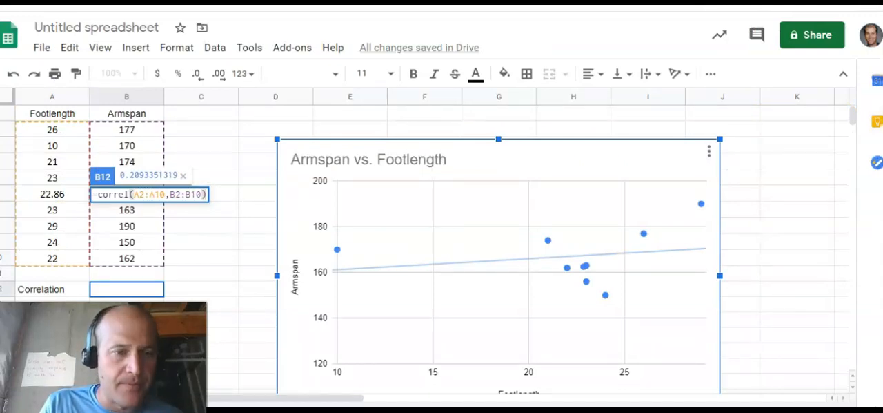
key(Return)
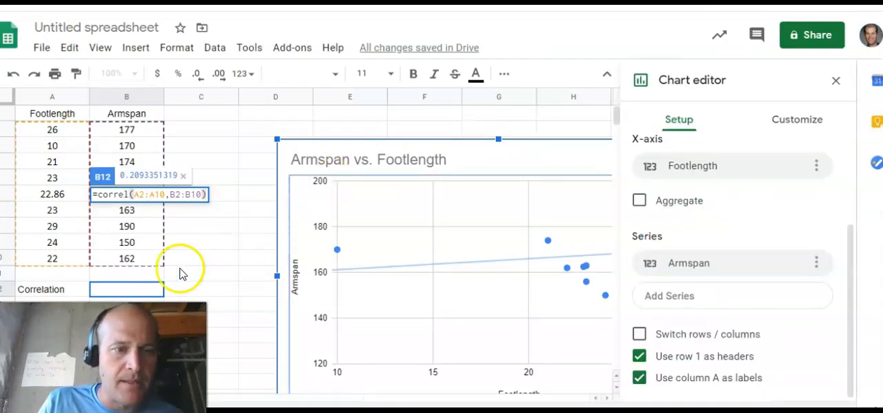
click(148, 288)
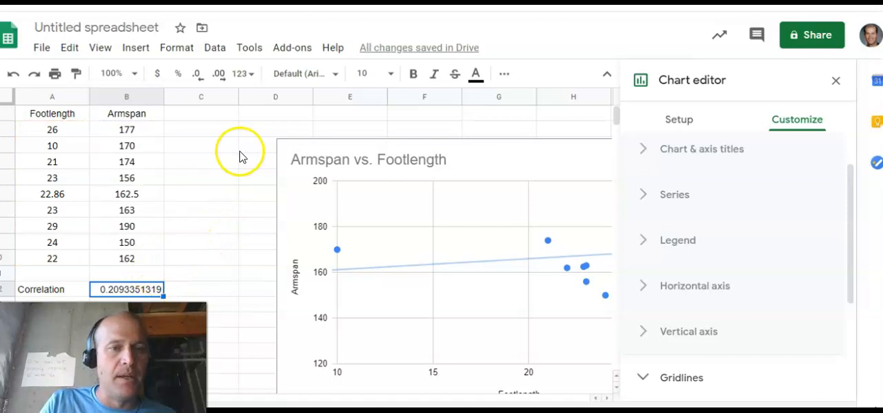
Step: Reduce the correlation value in B12 to two decimal places
click(120, 295)
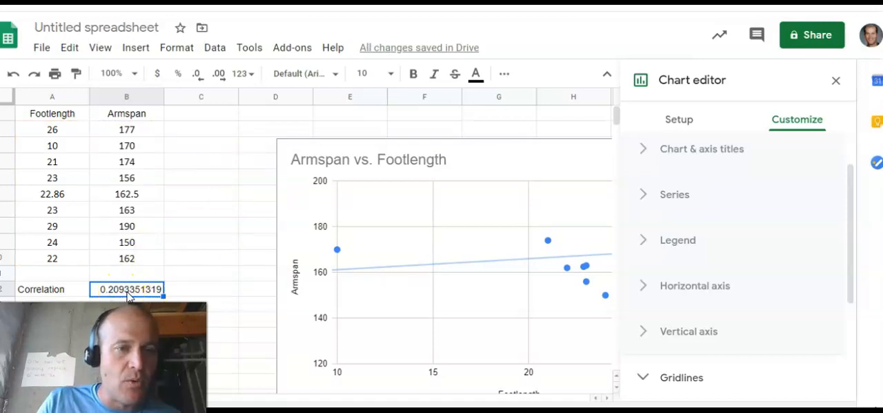
click(198, 73)
click(198, 74)
click(199, 74)
click(198, 74)
click(198, 74)
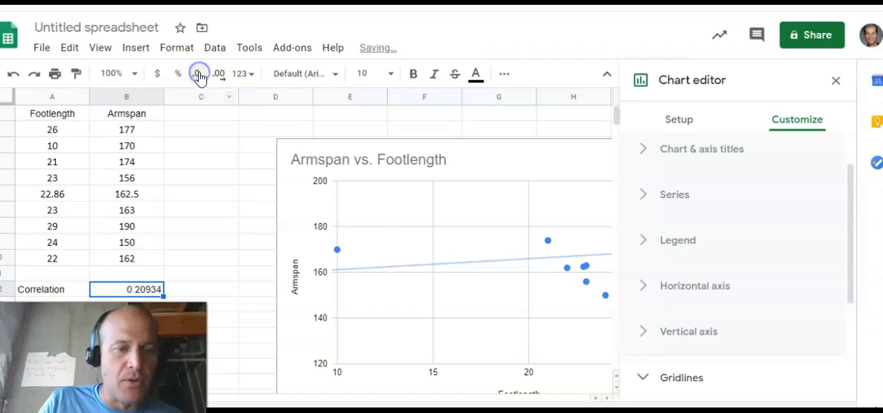
click(199, 74)
click(199, 74)
click(198, 73)
click(211, 200)
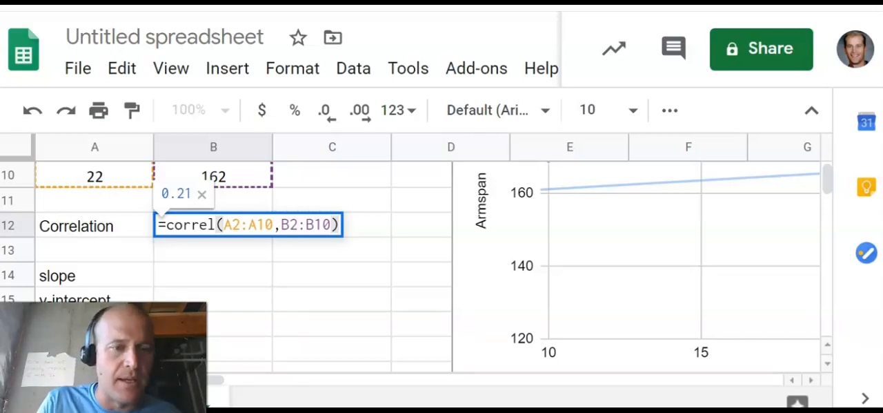
Step: Start a SLOPE formula in B14, beside the slope label, with B2:B1 as its first data range
click(223, 277)
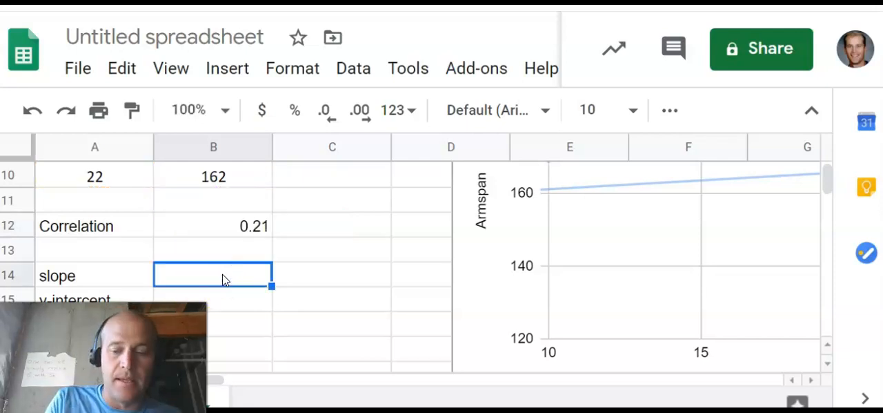
text(=slope)
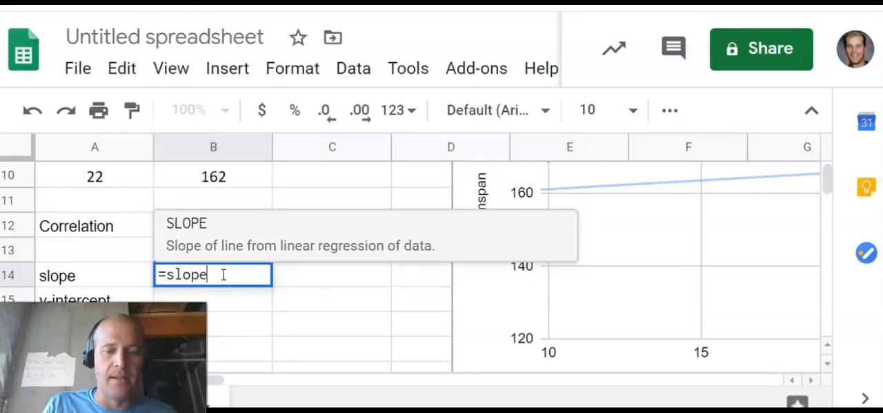
text(()
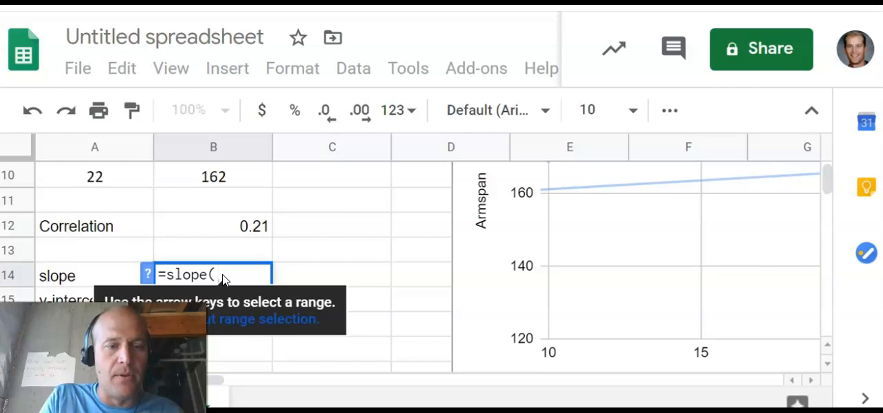
text(B)
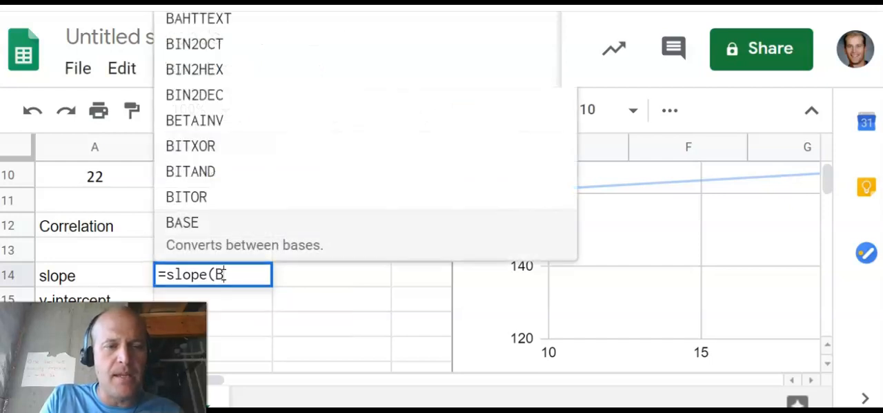
text(2:)
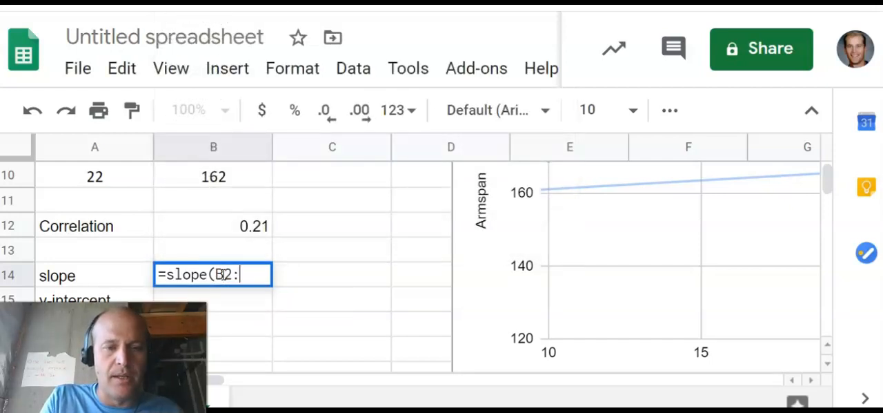
text(B)
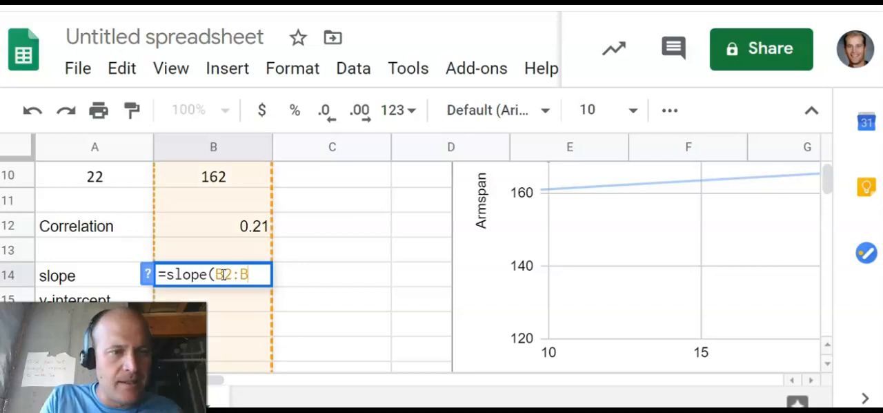
text(1))
key(BackSpace)
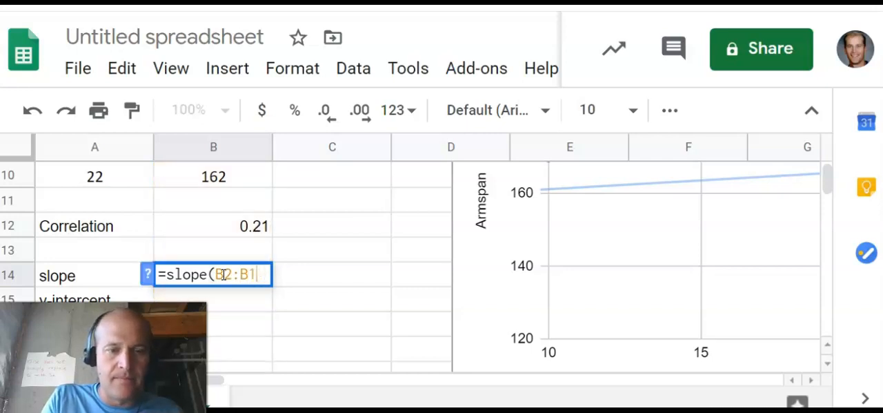
text(,)
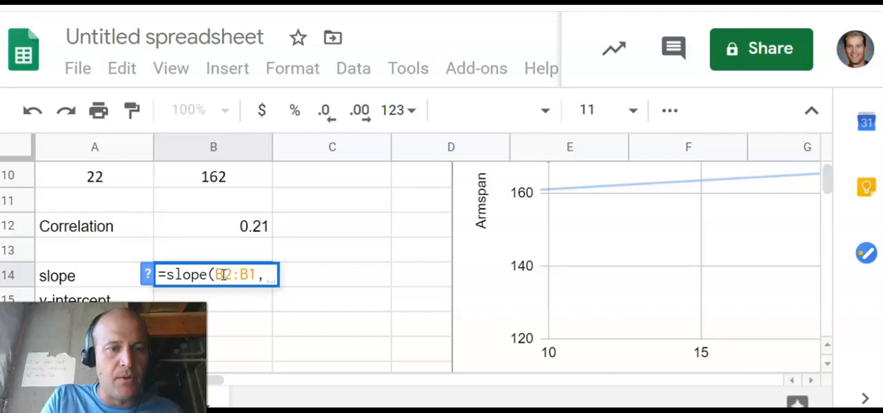
text(A2:)
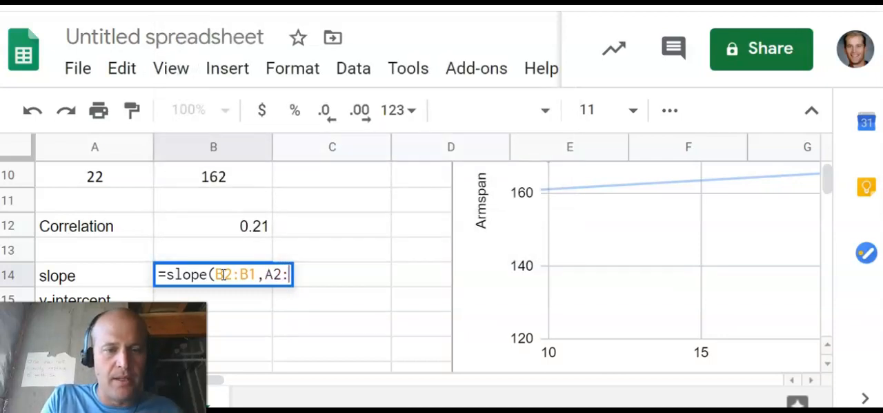
Step: Add A2:A10 as the second data range of the SLOPE formula and enter the formula in B14
text(B)
key(BackSpace)
text(A)
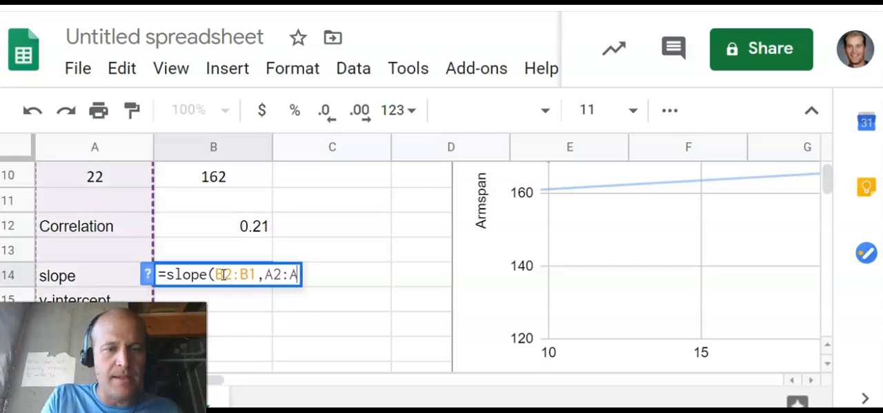
text(10))
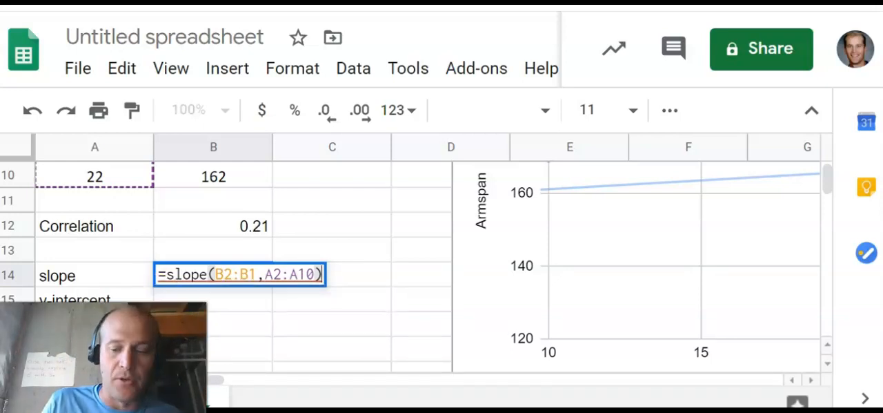
key(Return)
Step: Extend the first data range of the SLOPE formula in B14 to end at B10 and re-enter the formula
click(207, 275)
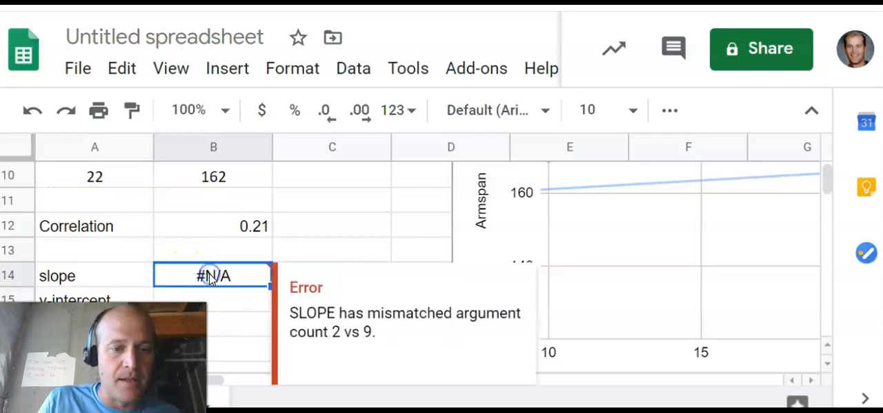
double_click(210, 276)
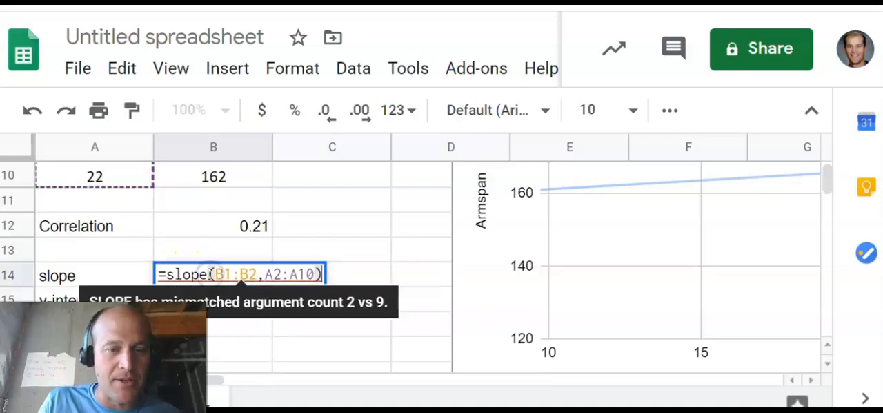
click(253, 275)
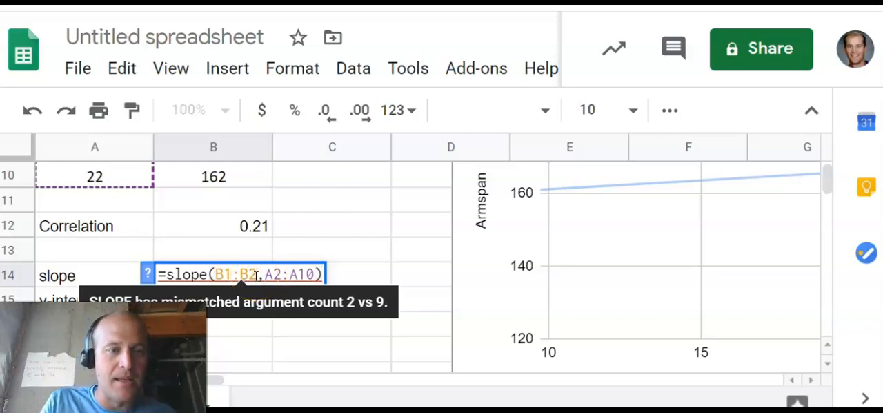
key(BackSpace)
text(10)
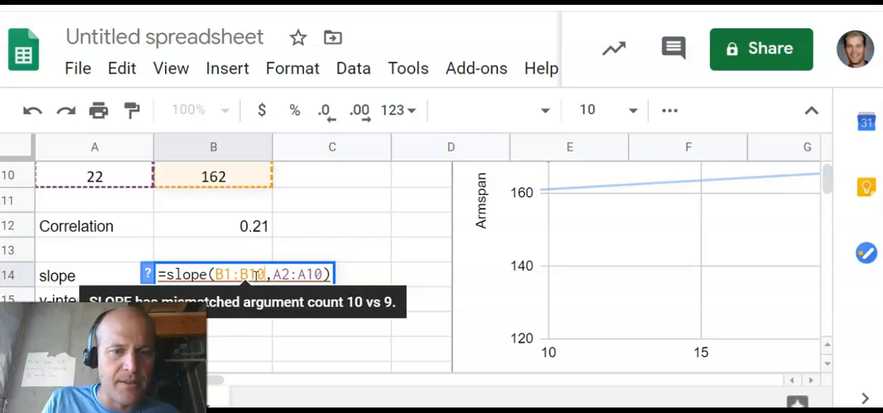
key(Return)
Step: Correct the start of the SLOPE formula's first range to B2, so B14 reads =slope(B2:B10,A2:A10), and enter it
double_click(256, 279)
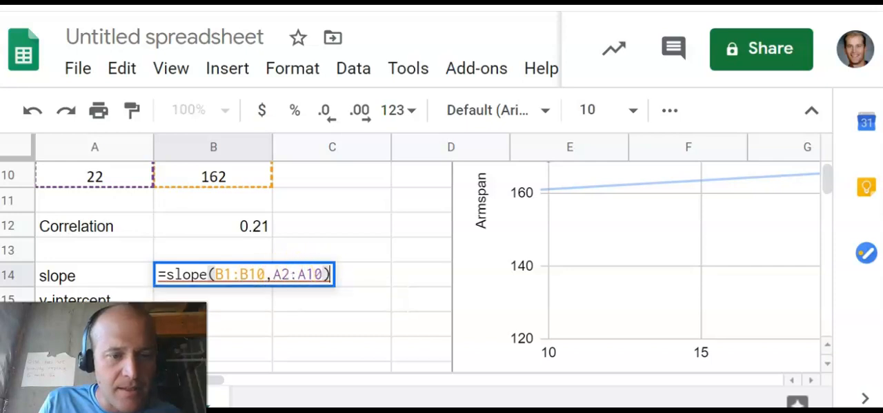
mouse_move(231, 275)
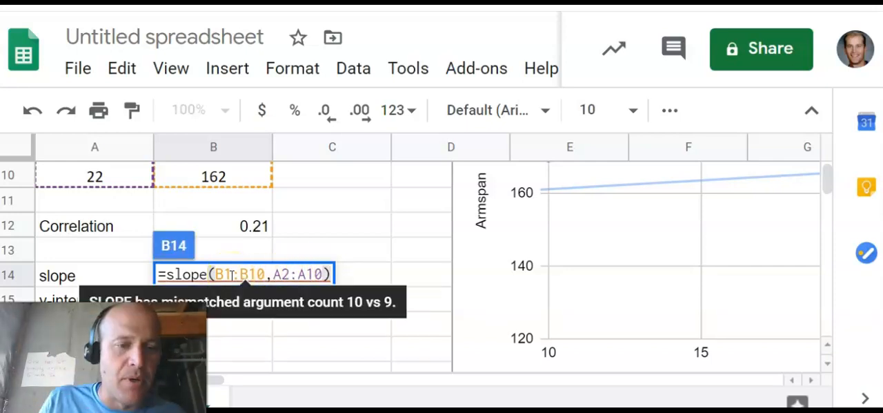
click(232, 275)
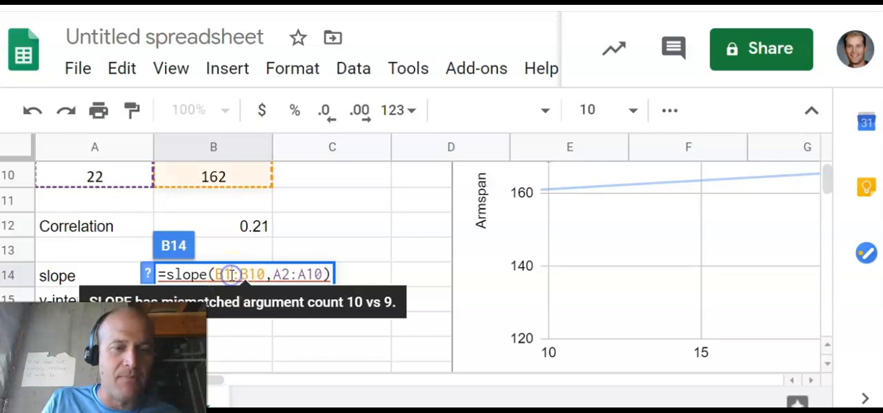
key(BackSpace)
text(2)
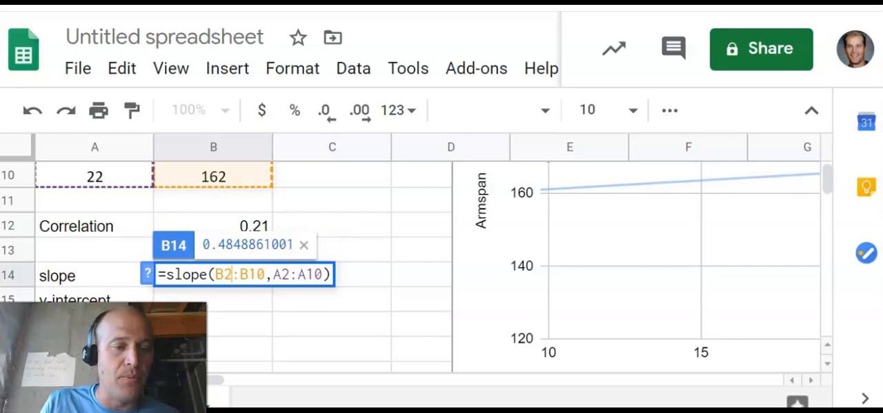
key(Return)
click(299, 322)
Step: Enter =(B2:B10,A2:A10) in B15, beside the y-intercept label
click(236, 301)
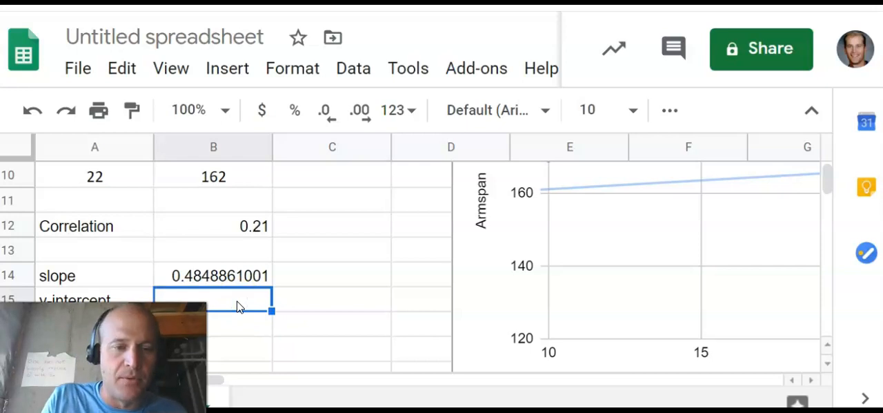
text(=()
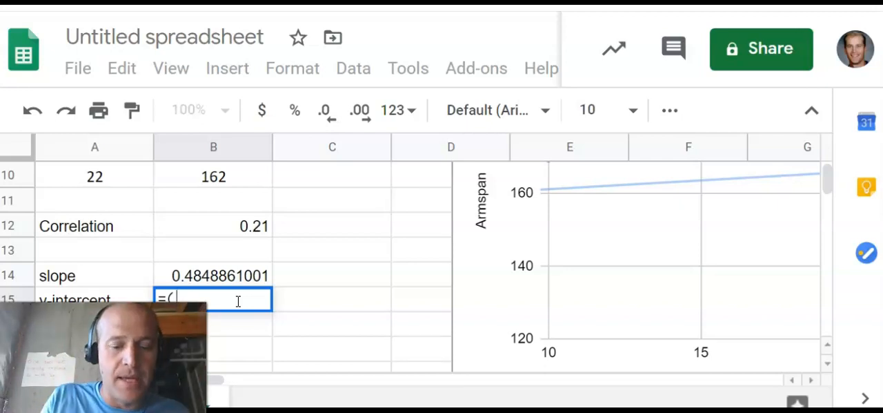
text(B2:B10,)
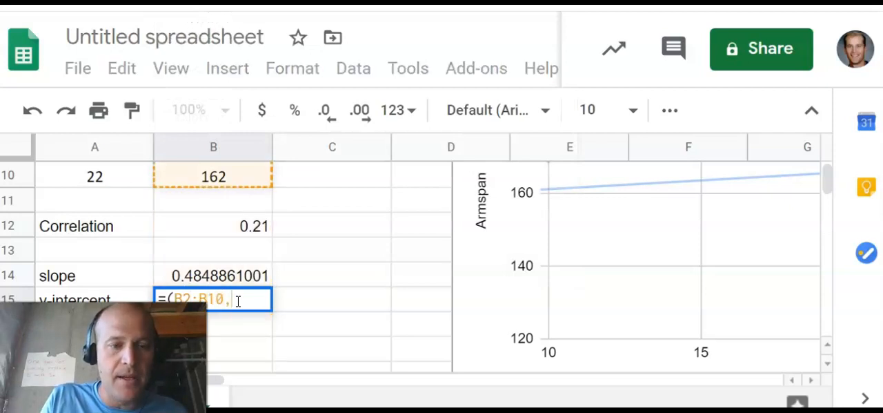
text(A2:A10)
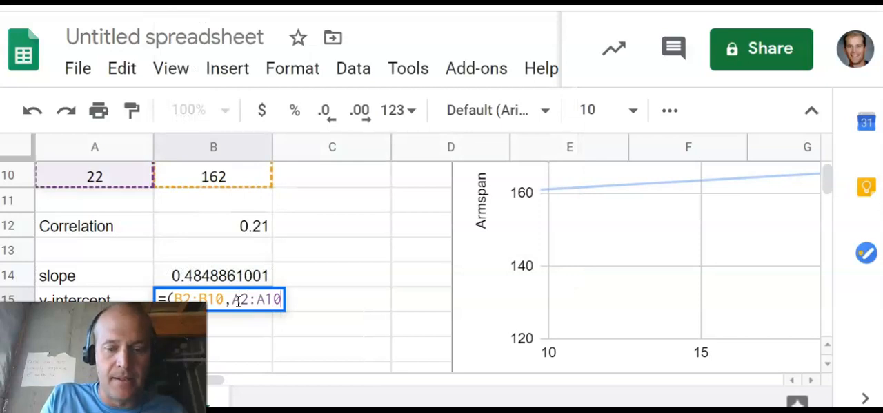
text())
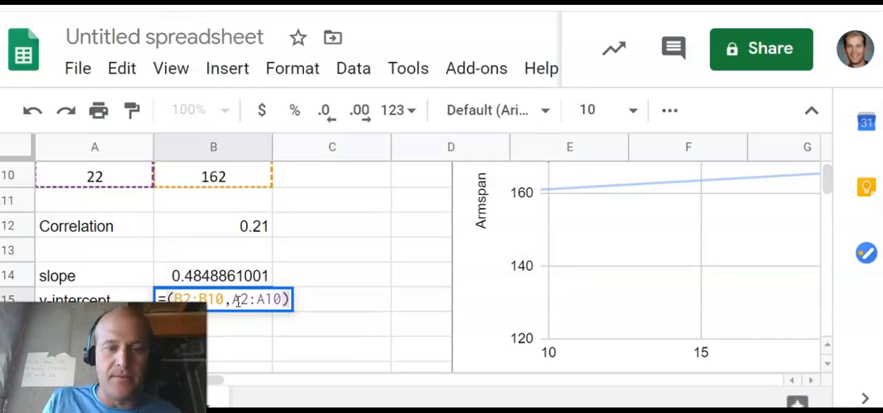
key(Return)
Step: Add the missing function name intercept to the formula in B15, before the opening parenthesis
click(238, 301)
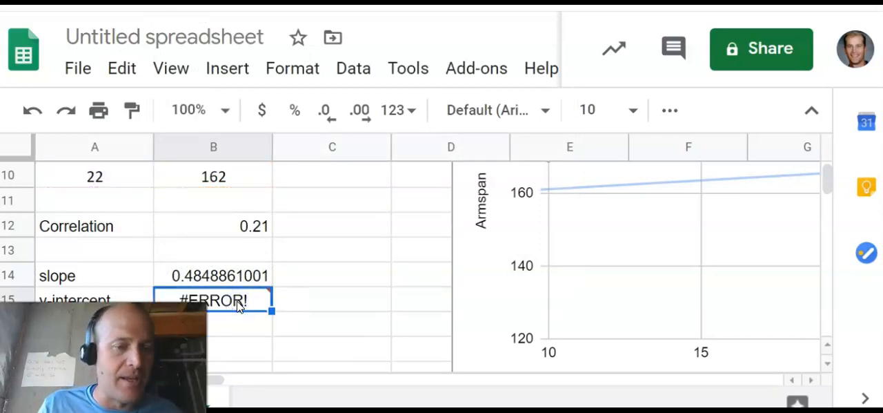
double_click(238, 300)
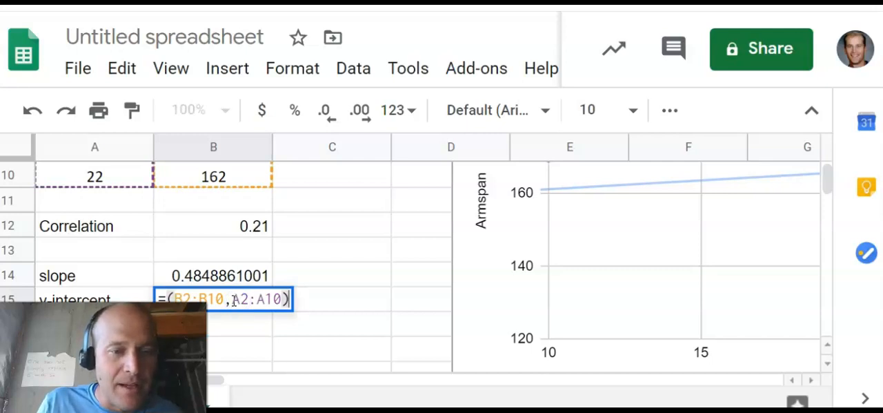
click(249, 305)
click(200, 298)
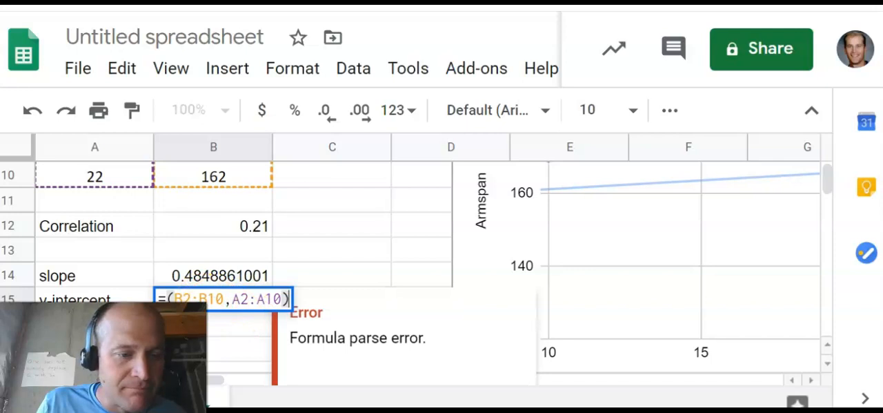
text(intercept)
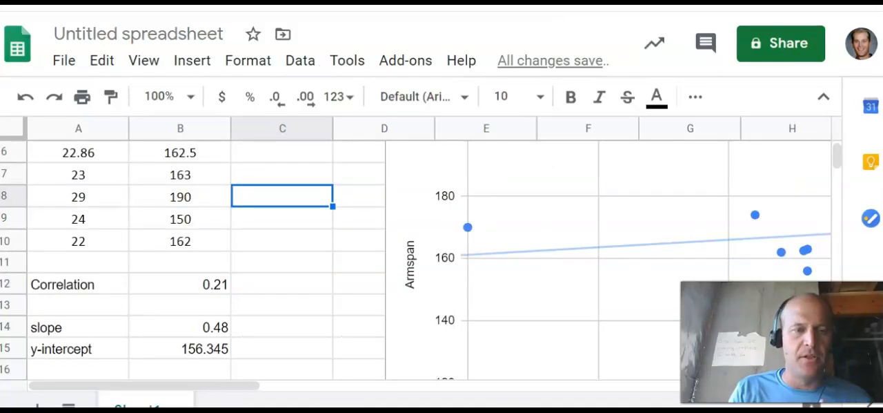
Step: Review the formulas behind the correlation, slope and y-intercept values in B12, B14 and B15
double_click(199, 278)
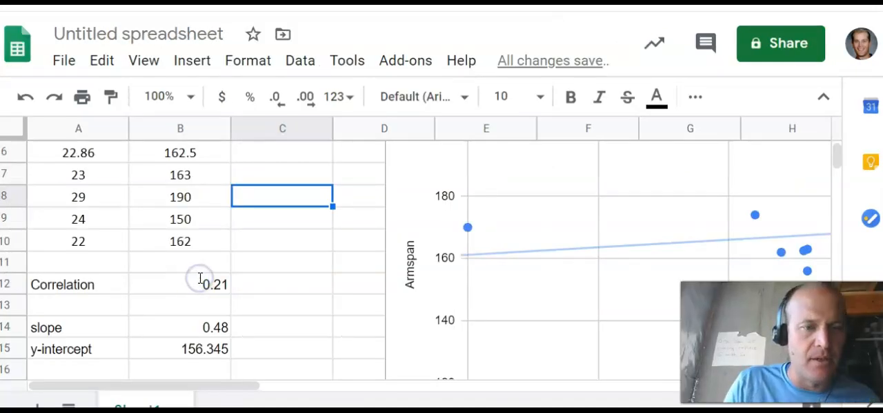
double_click(198, 333)
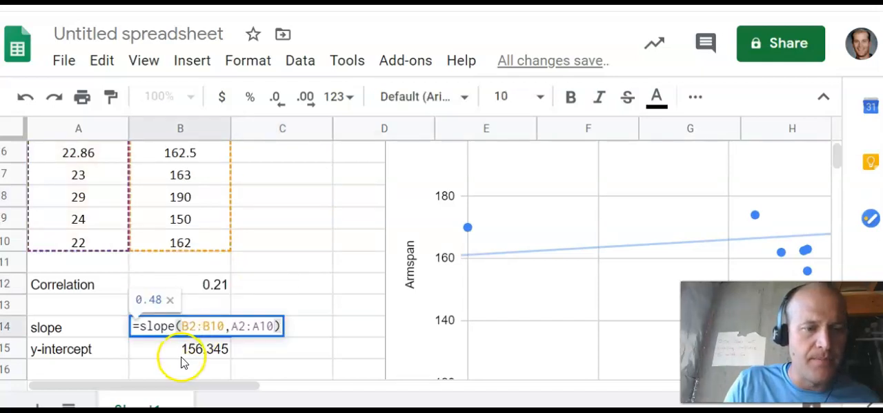
click(192, 350)
double_click(192, 350)
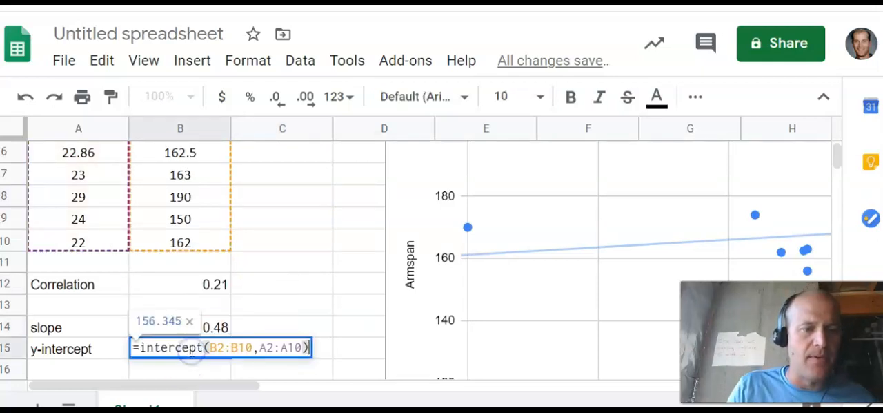
double_click(196, 285)
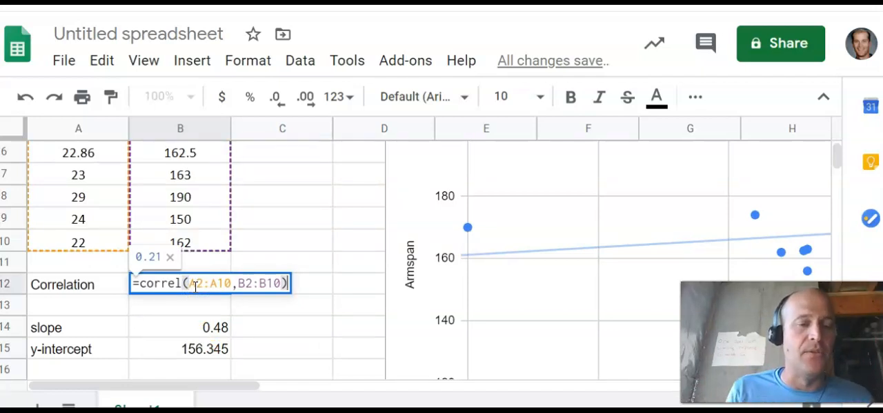
click(290, 241)
Step: Examine the regression equation in B17 and the slope interpretation in B22 and B23 against the computed statistics
key(Page_Down)
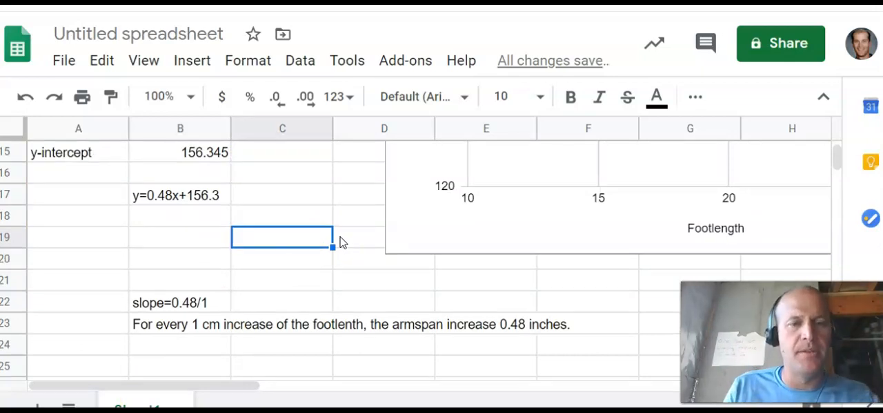
scroll(342, 241, up, 2)
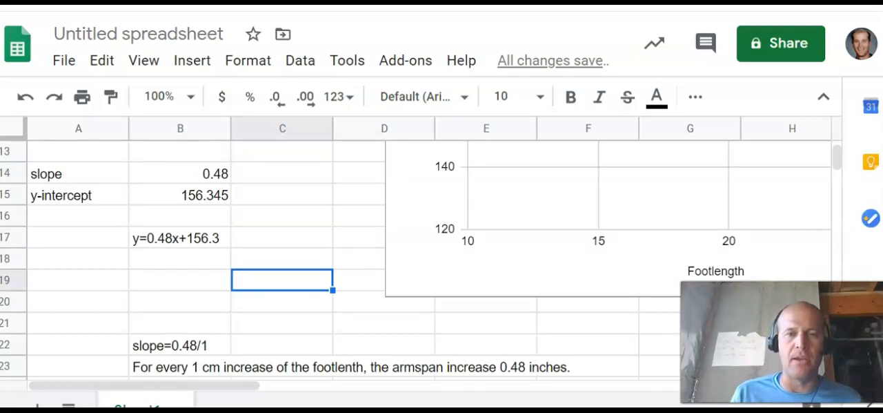
scroll(342, 241, up, 2)
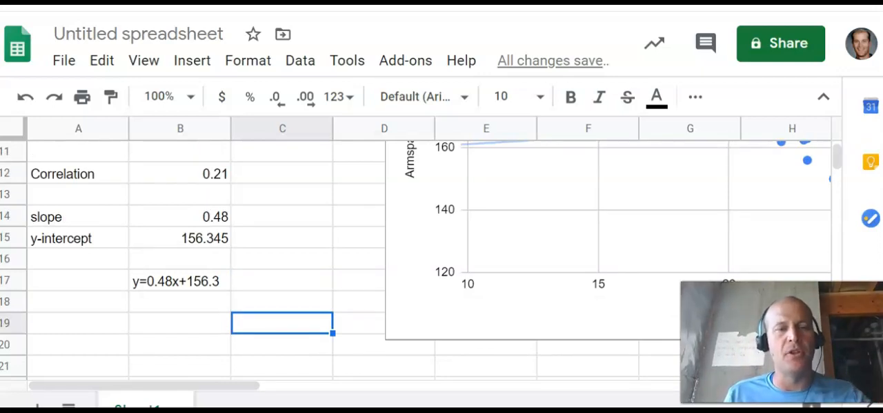
scroll(440, 260, up, 1)
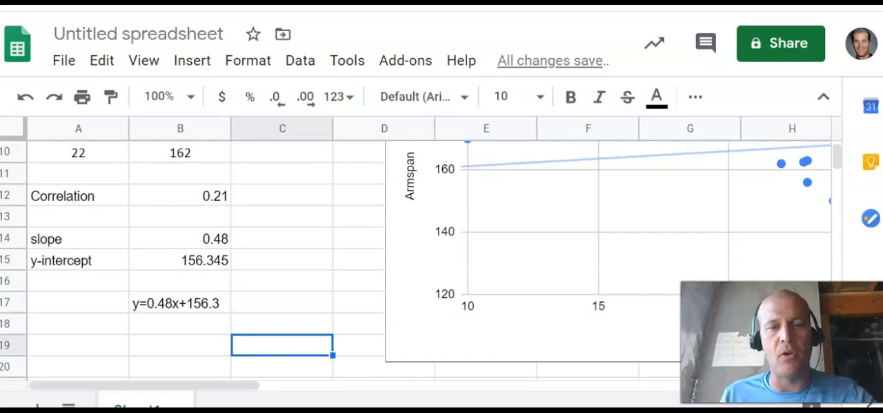
scroll(440, 260, down, 2)
scroll(440, 260, down, 2)
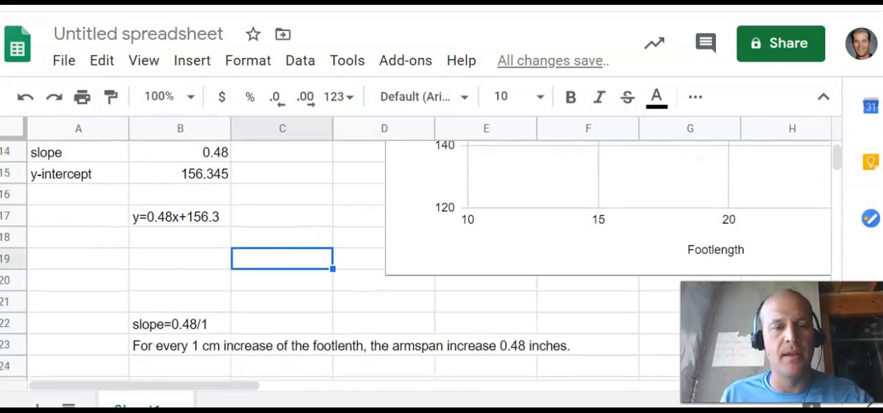
scroll(441, 259, down, 1)
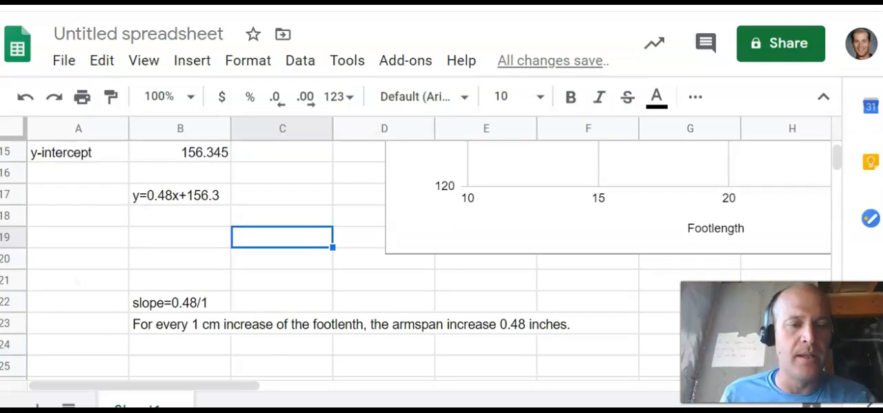
scroll(440, 260, down, 1)
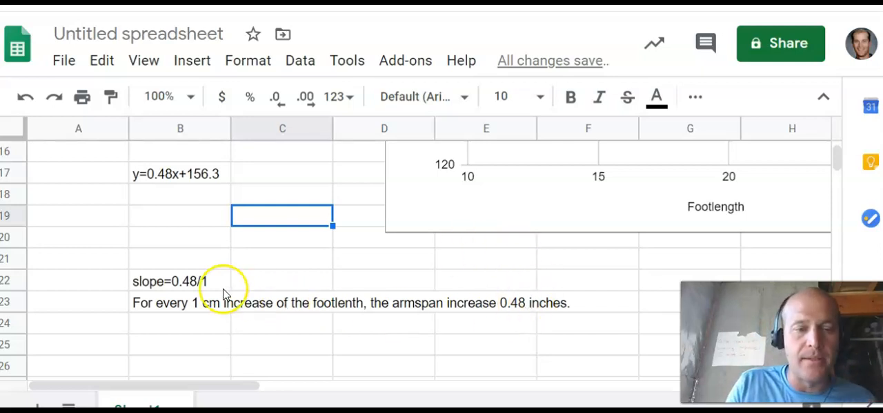
Step: Change the armspan unit at the end of the slope interpretation sentence in B23 to cm
double_click(170, 301)
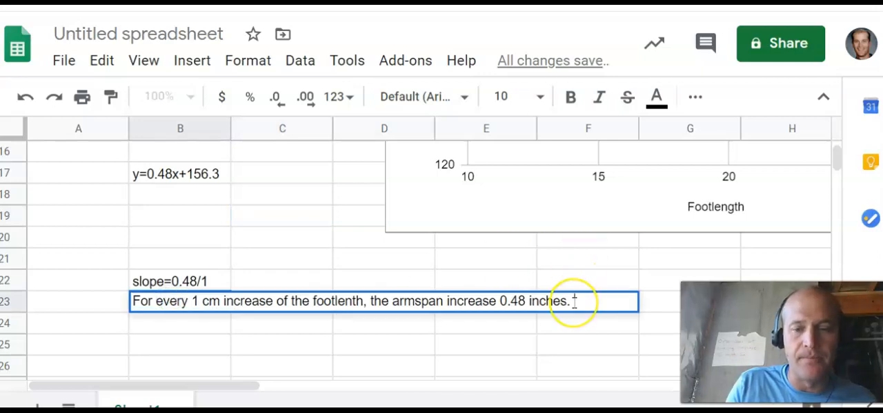
key(BackSpace)
key(BackSpace)
key(BackSpace)
key(BackSpace)
key(BackSpace)
key(BackSpace)
key(BackSpace)
text(c)
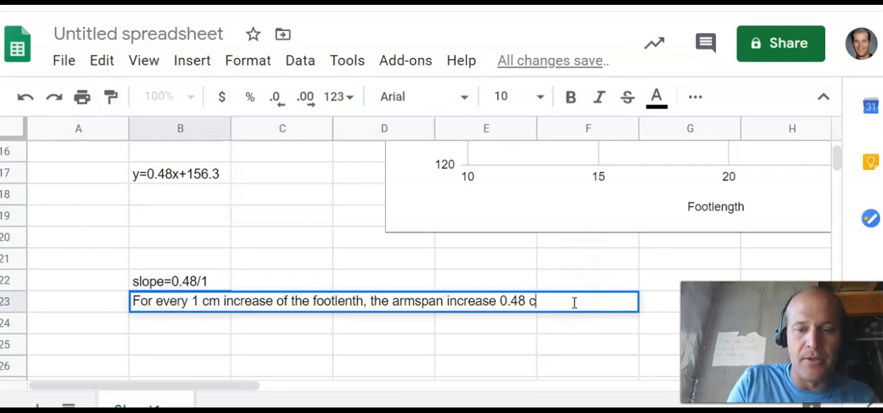
text(m)
click(303, 236)
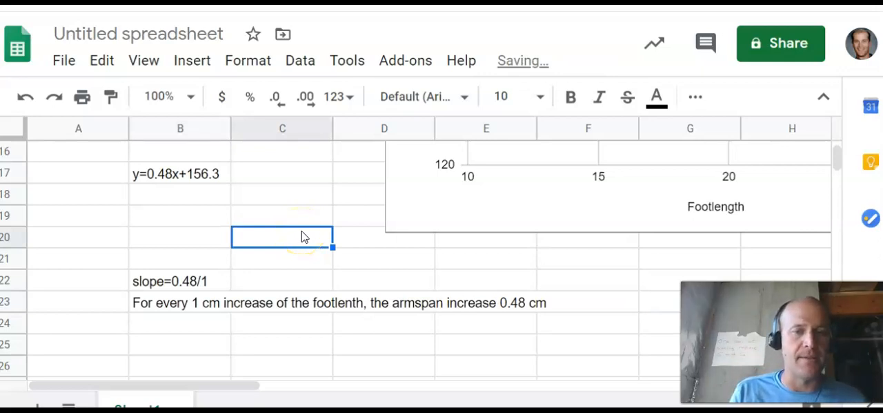
scroll(303, 236, up, 1)
scroll(303, 237, up, 3)
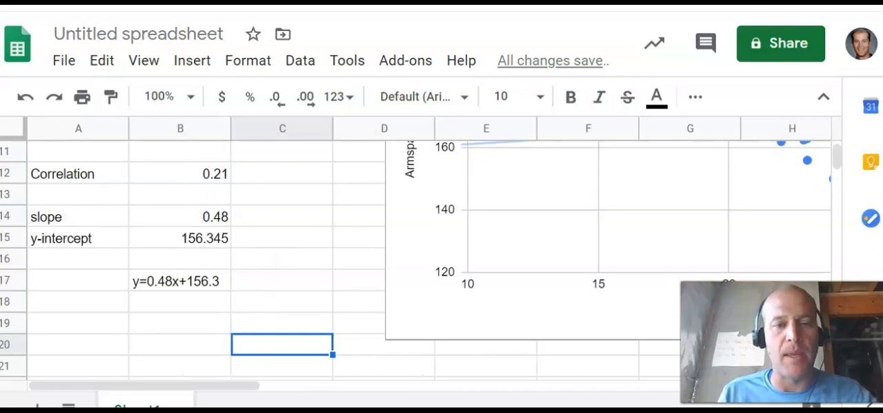
scroll(303, 237, down, 3)
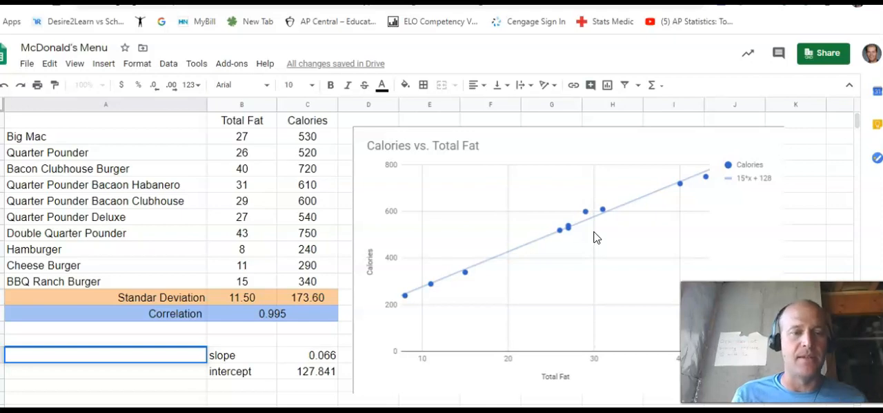
Step: Select the slope value cell in column C of the McDonald's Menu spreadsheet
click(316, 354)
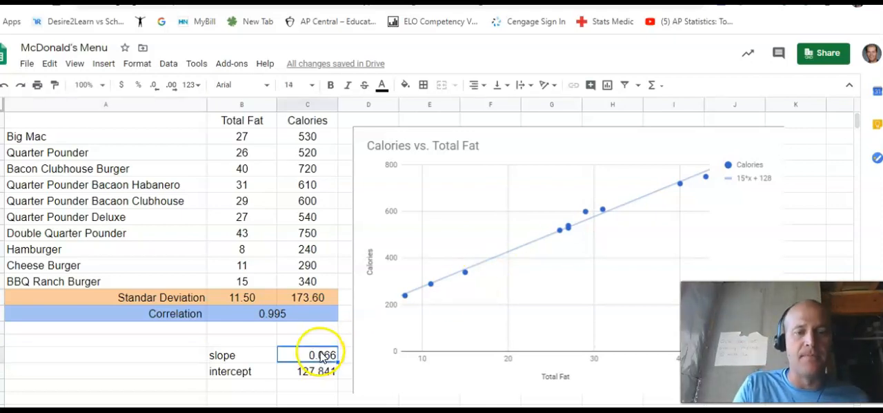